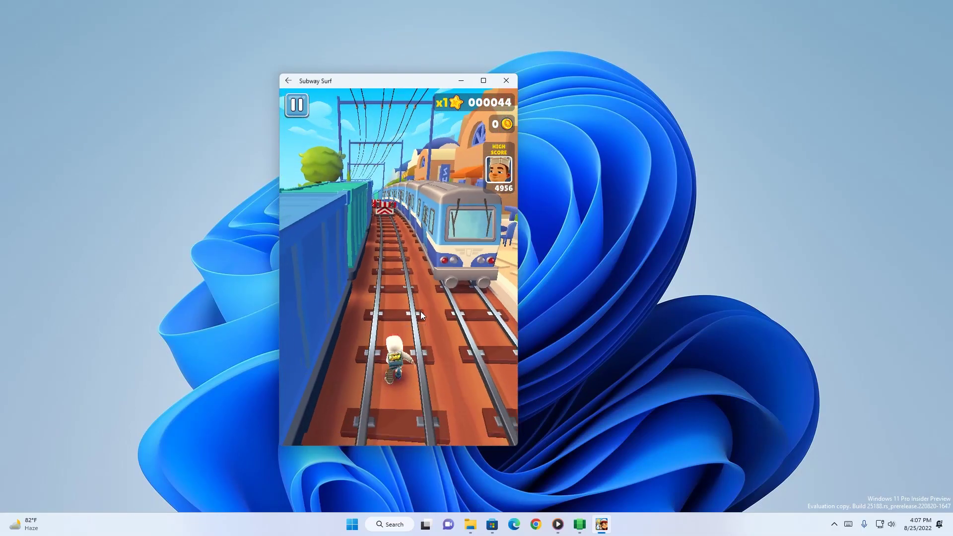
Step: Play a Subway Surf run, jumping the barrier and weaving between trains to a score of 140
drag(420, 312, 419, 218)
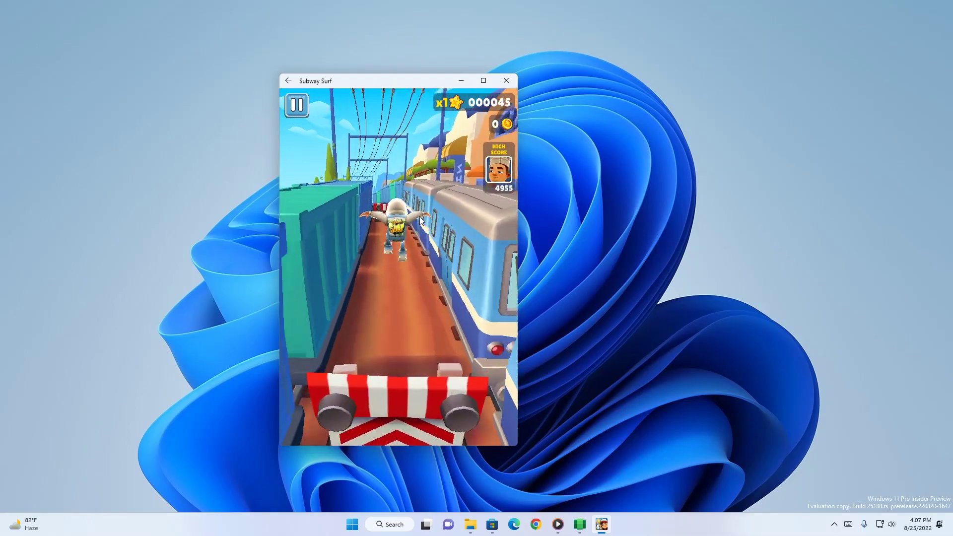
drag(411, 265, 425, 182)
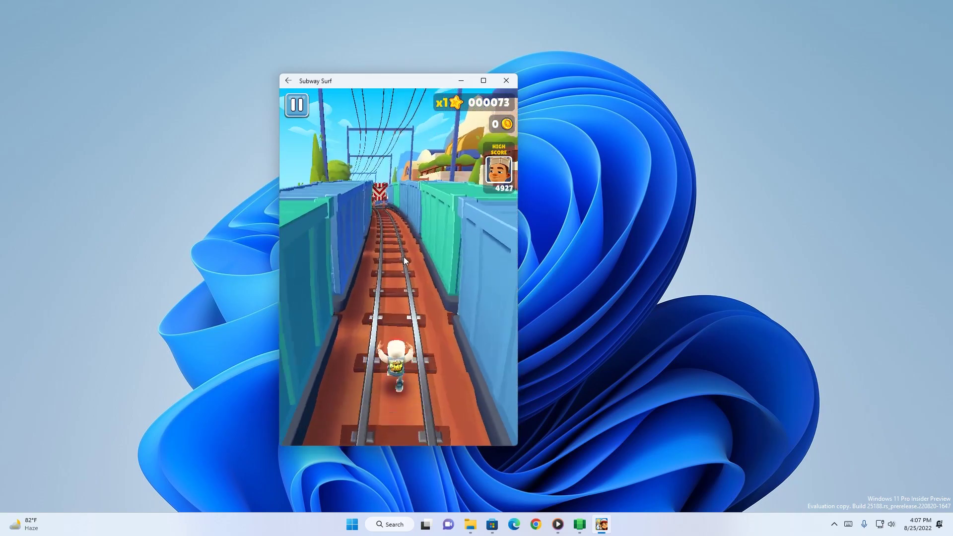
mouse_move(407, 269)
mouse_down()
mouse_move(409, 213)
mouse_move(439, 427)
mouse_up()
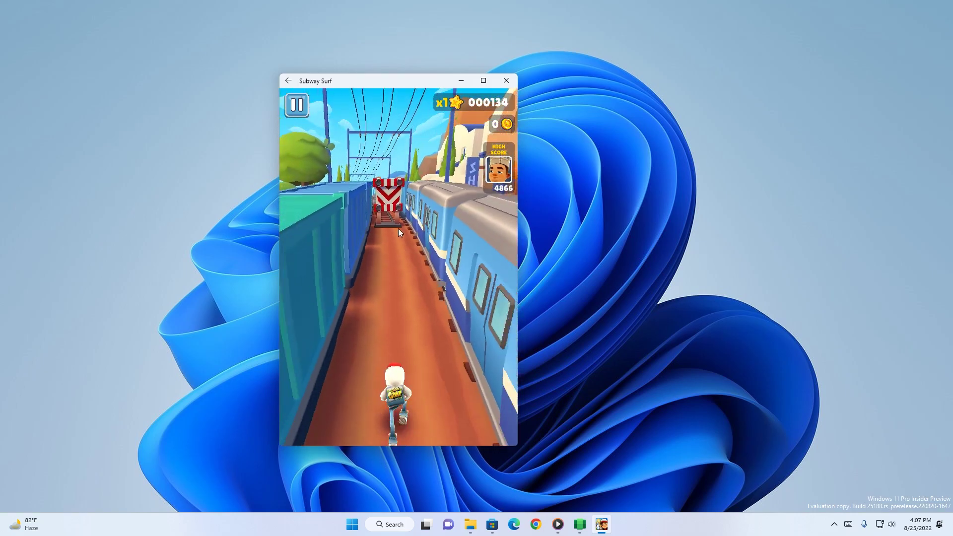
drag(398, 224, 439, 439)
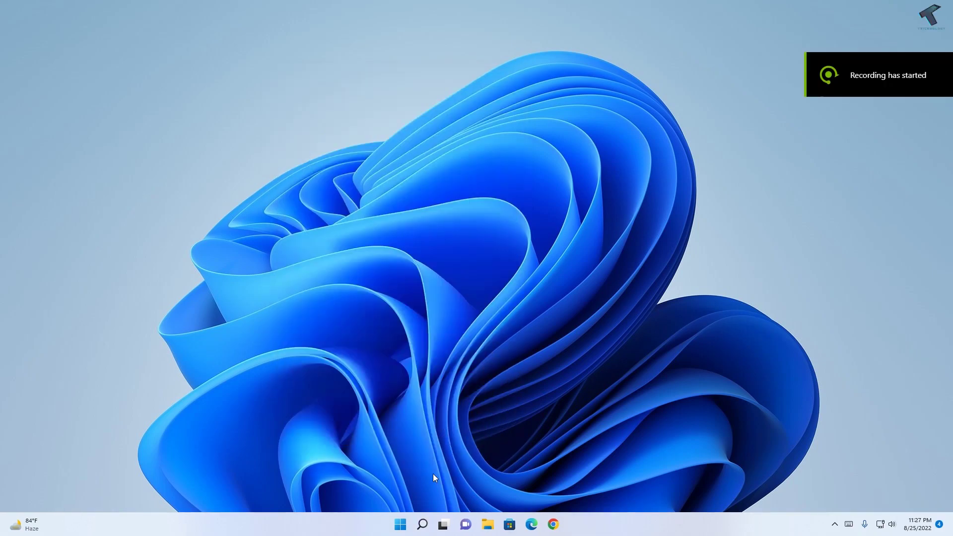
Step: Open the Windows Insider Program page under Windows Update in Settings
right_click(396, 525)
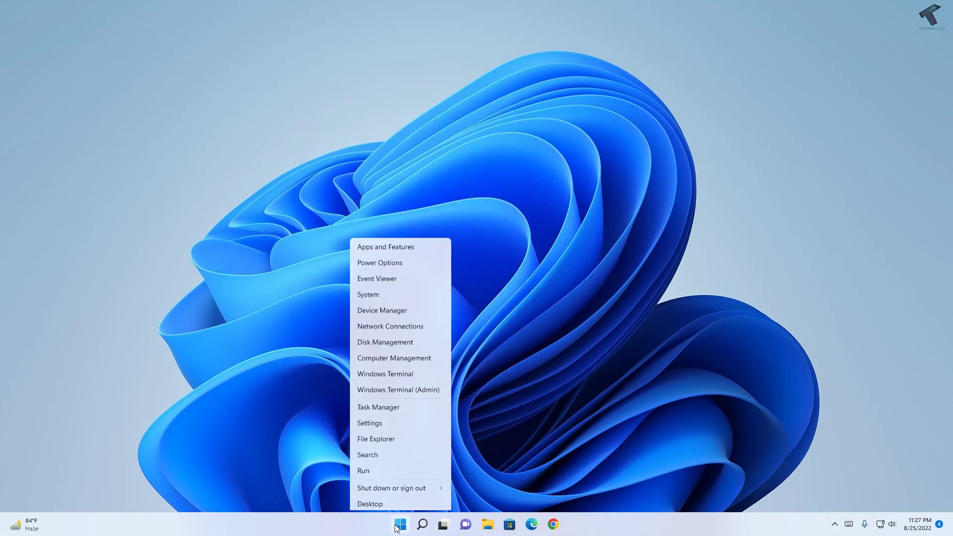
click(411, 423)
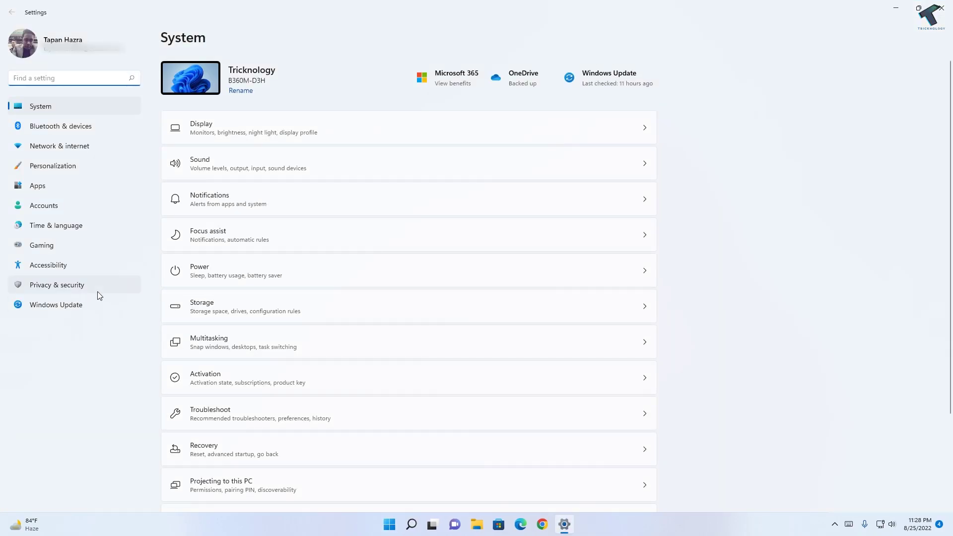
click(88, 302)
click(228, 256)
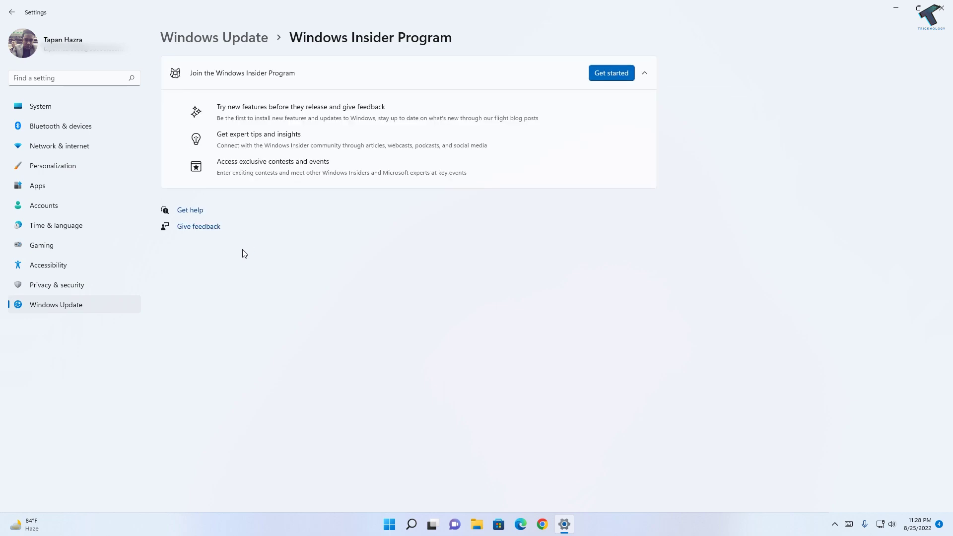
Step: Link an account, accept the agreements and choose the Dev Channel for Insider builds
click(594, 76)
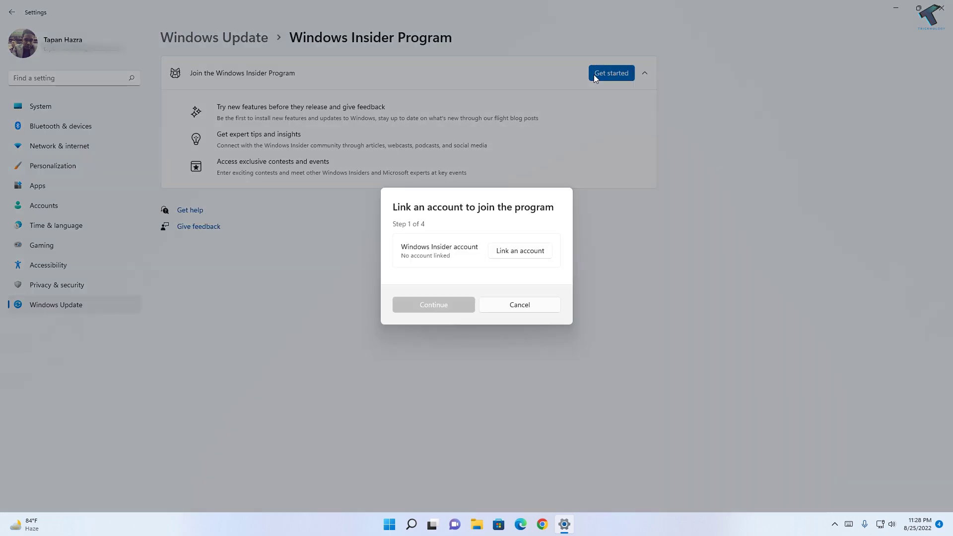
click(531, 259)
click(532, 356)
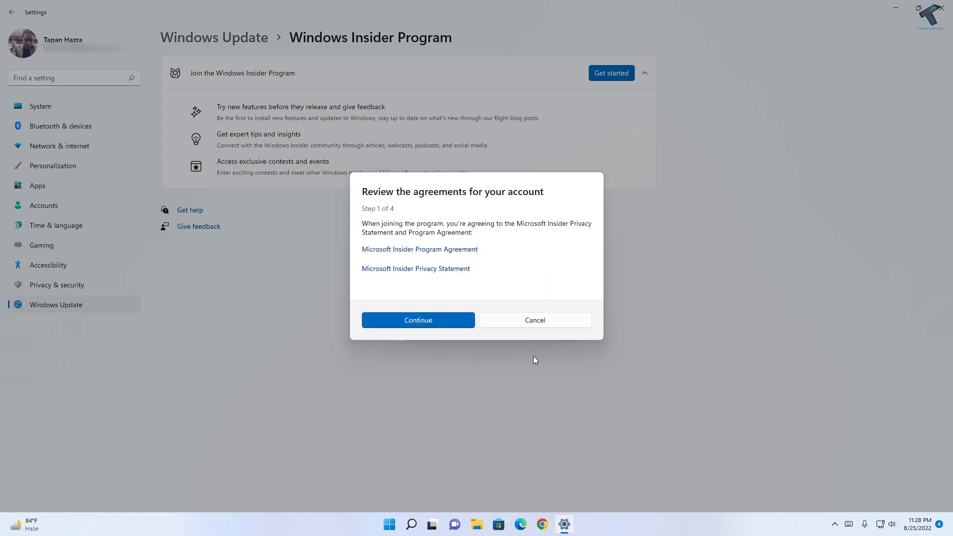
click(459, 320)
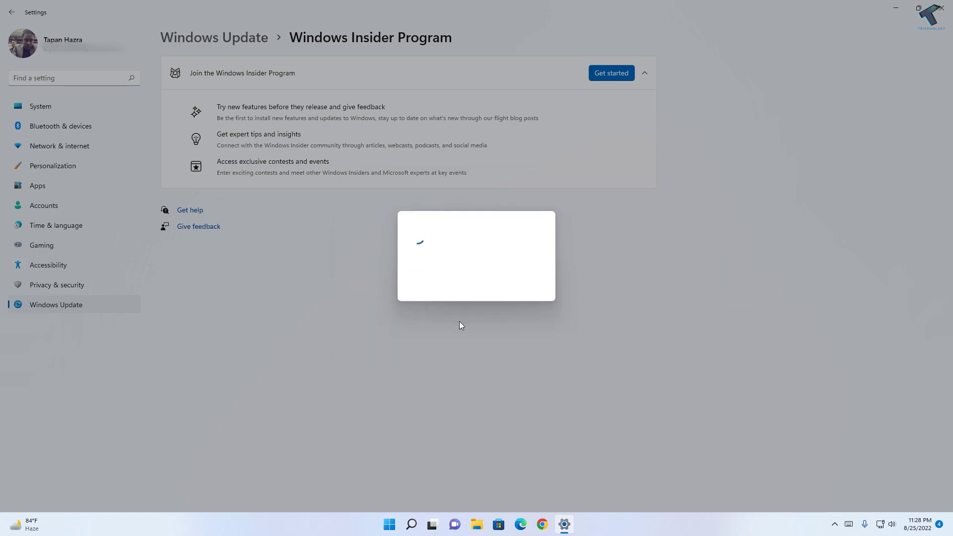
click(441, 216)
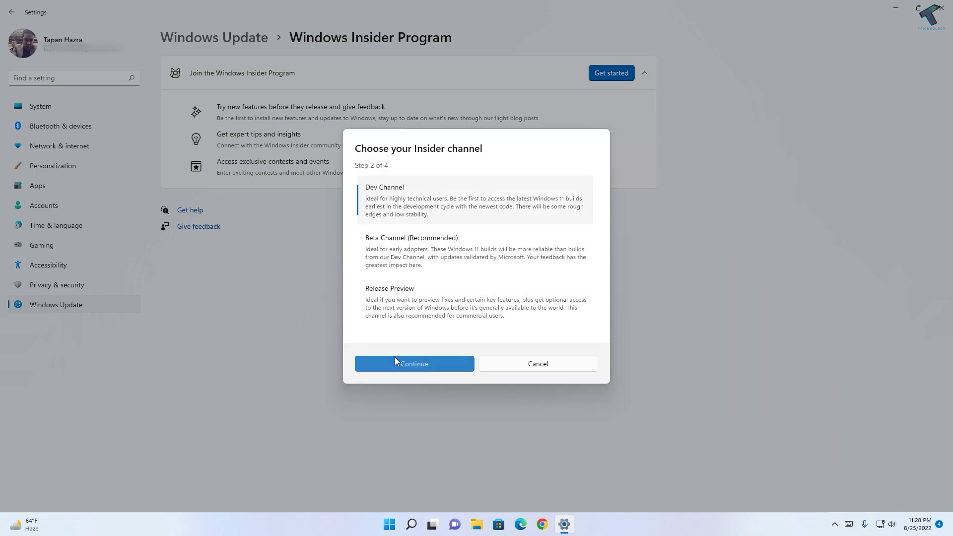
click(397, 361)
click(414, 346)
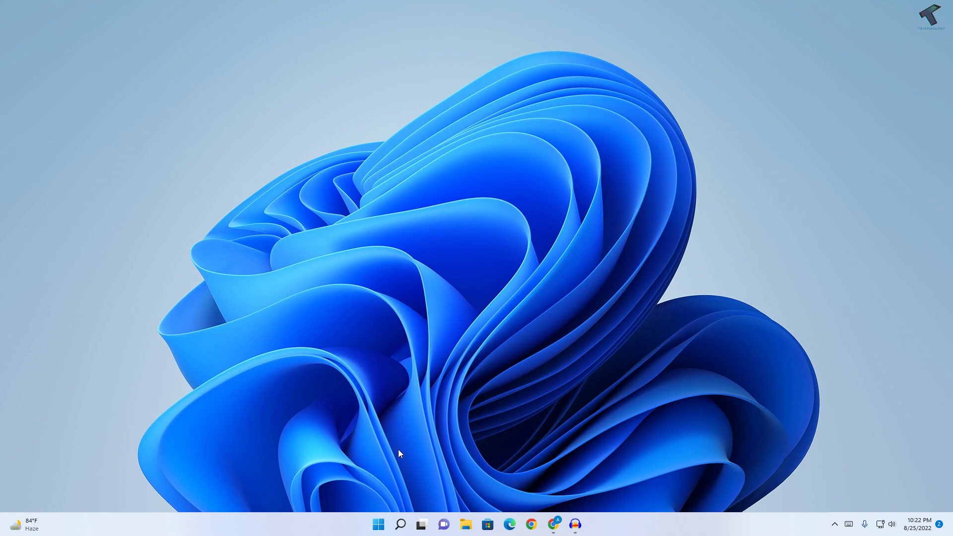
Step: Launch Control Panel from Start search, keep View by Category, and open Programs
click(379, 524)
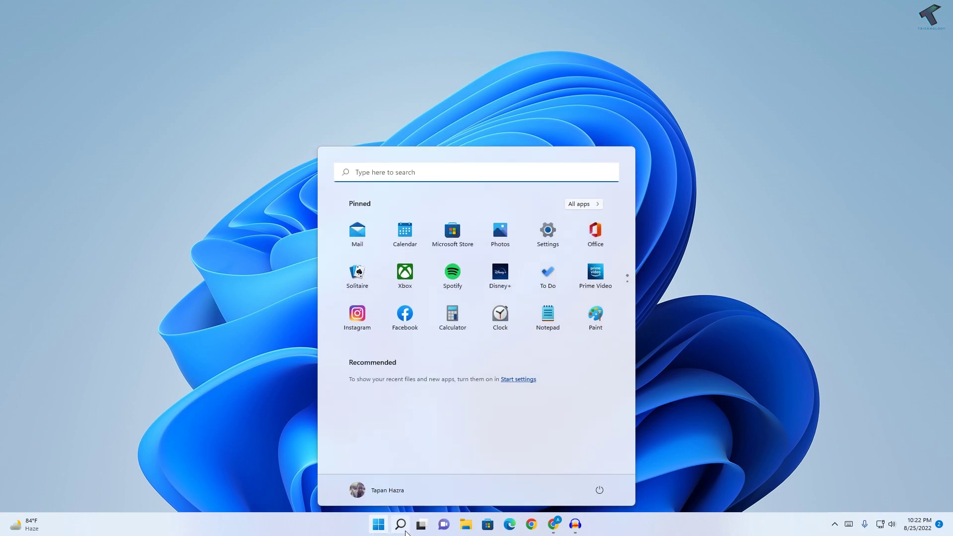
text(control)
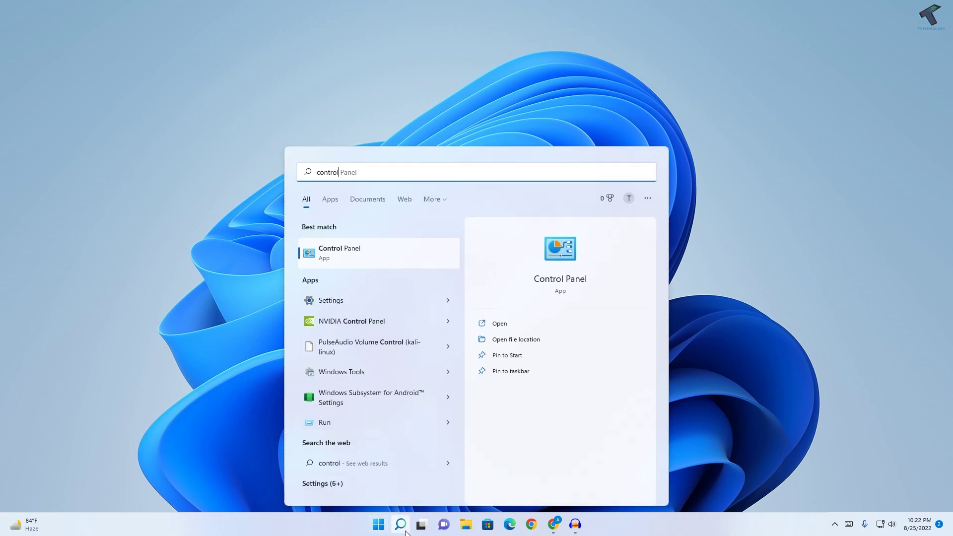
text( panel)
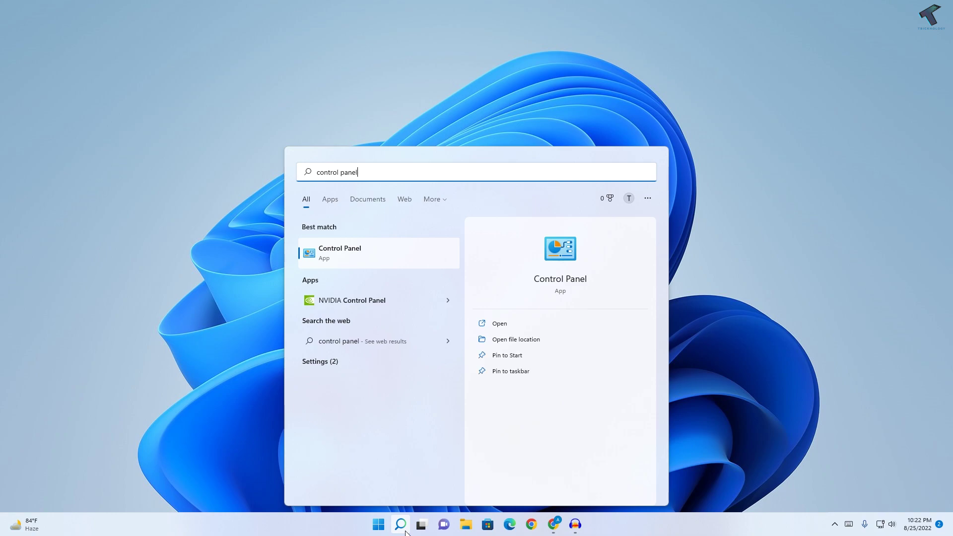
click(368, 250)
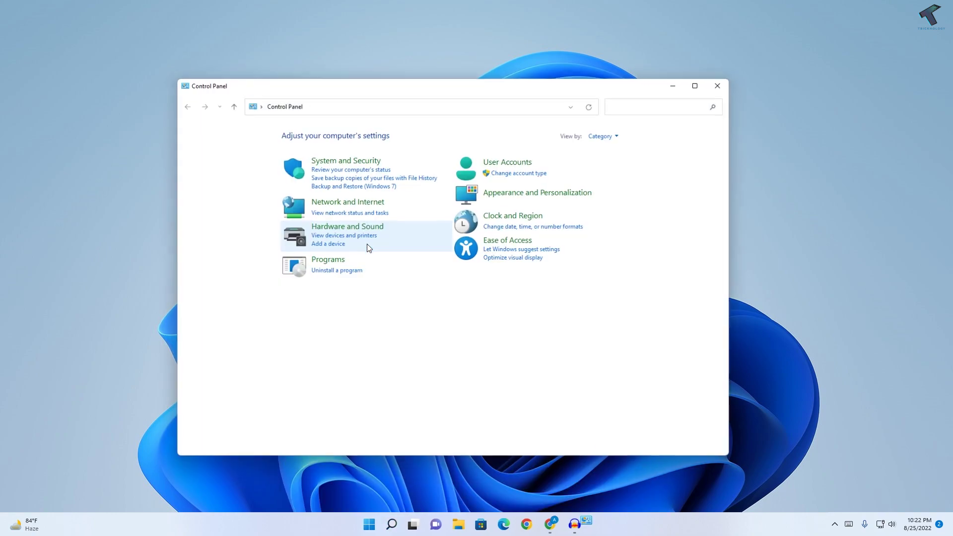
click(608, 136)
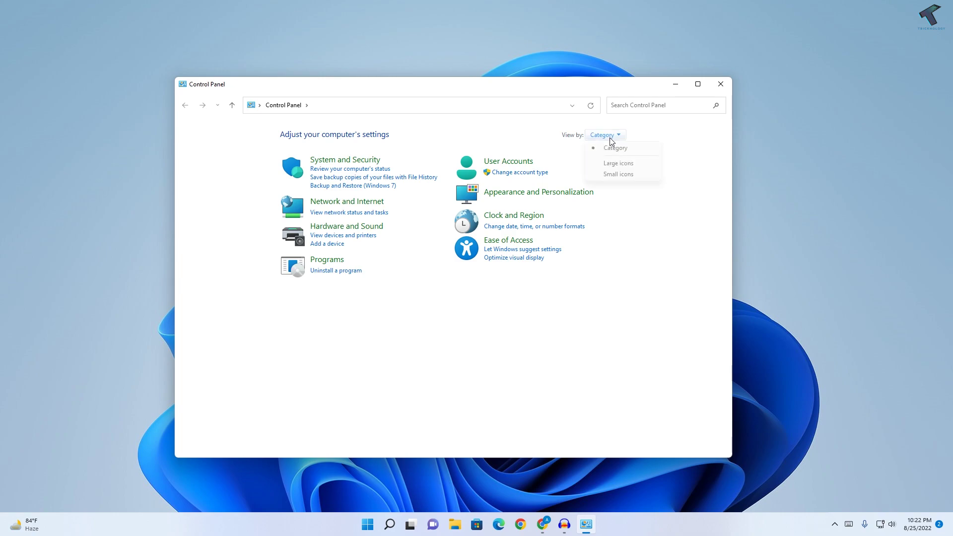
click(625, 149)
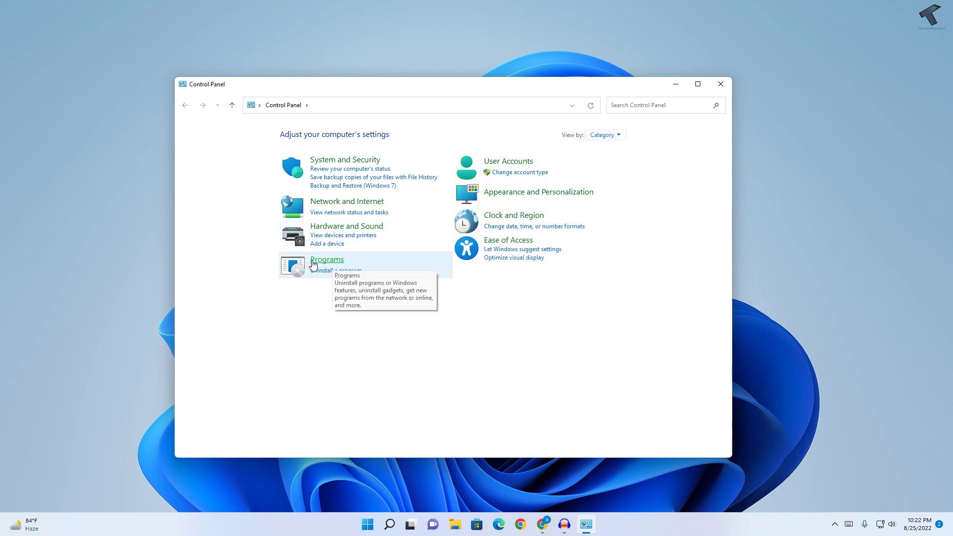
click(328, 261)
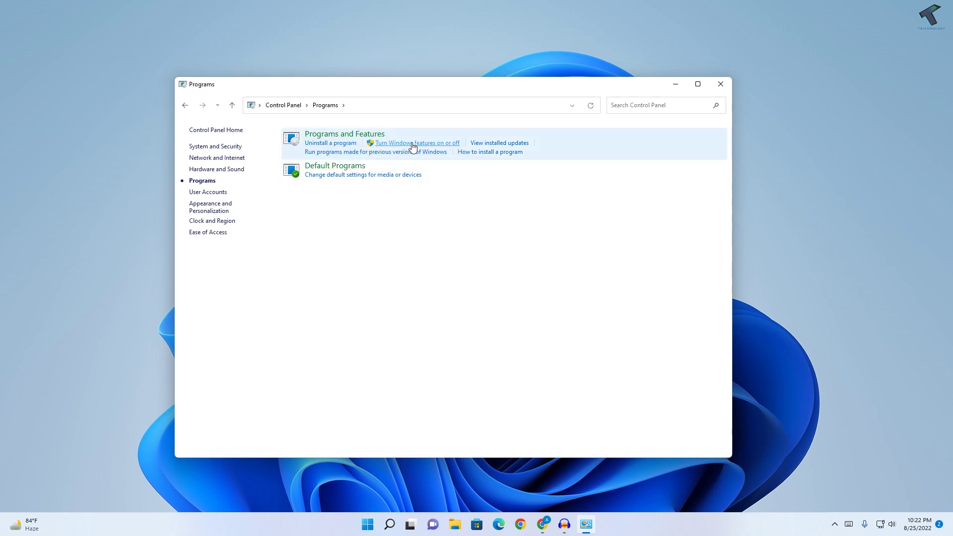
Step: Turn on Windows Hypervisor Platform, apply without restarting, and close the Programs window
click(456, 144)
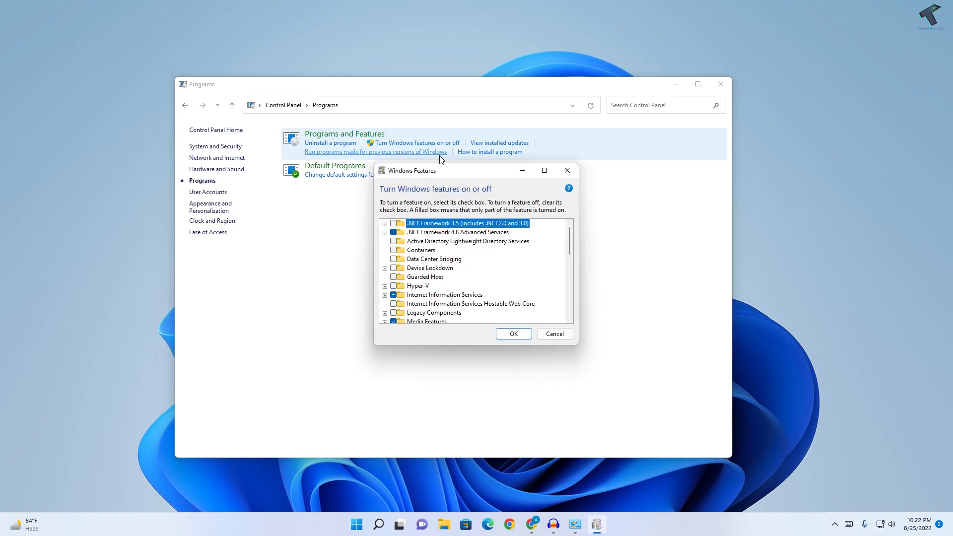
drag(436, 164, 437, 43)
scroll(476, 223, down, 3)
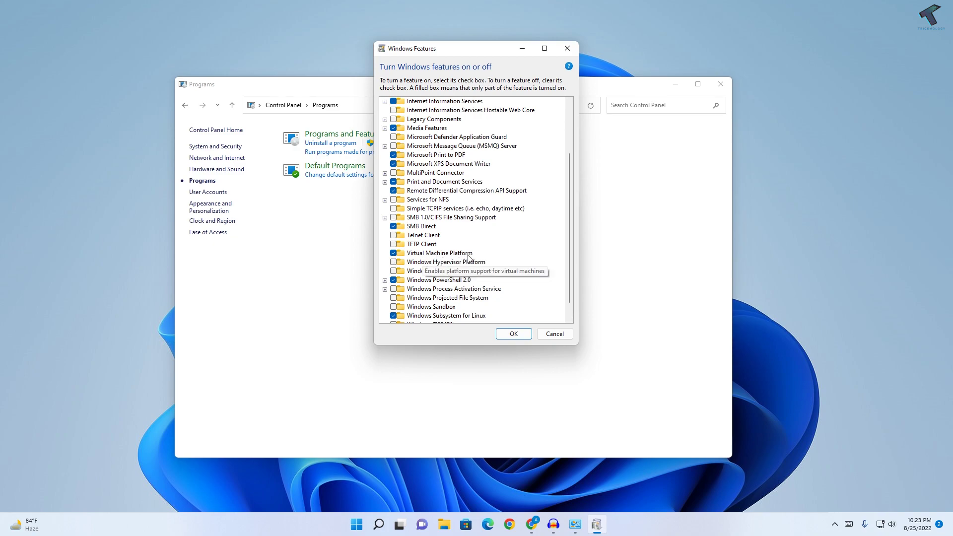
click(394, 263)
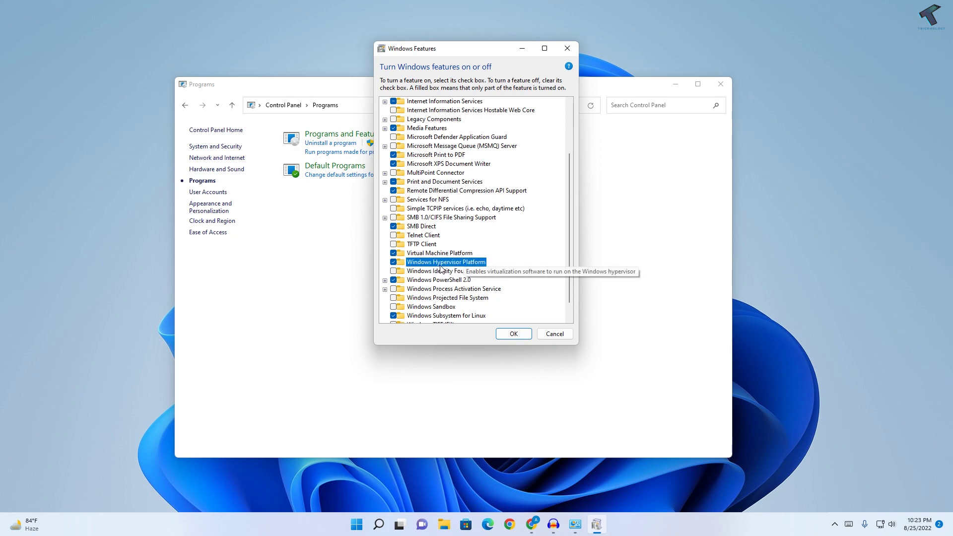
click(518, 336)
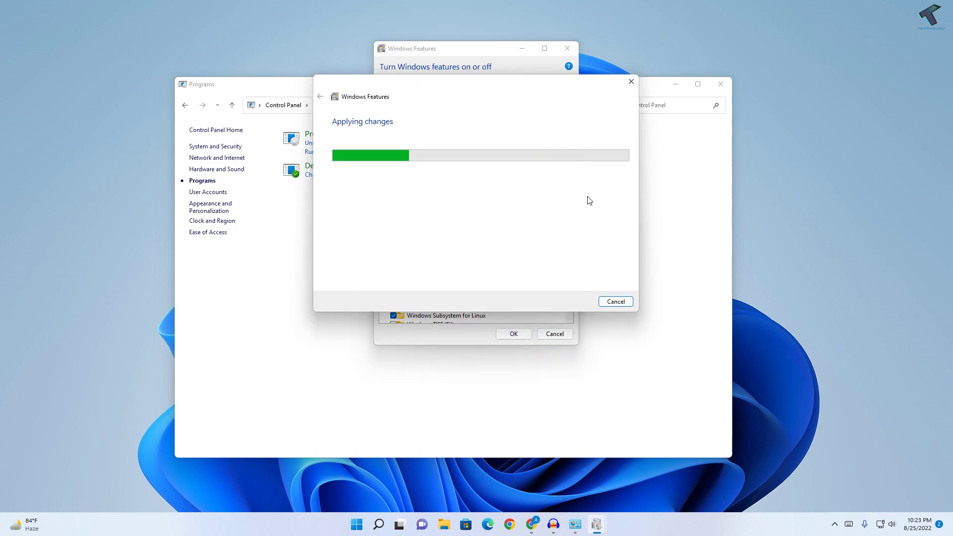
click(609, 301)
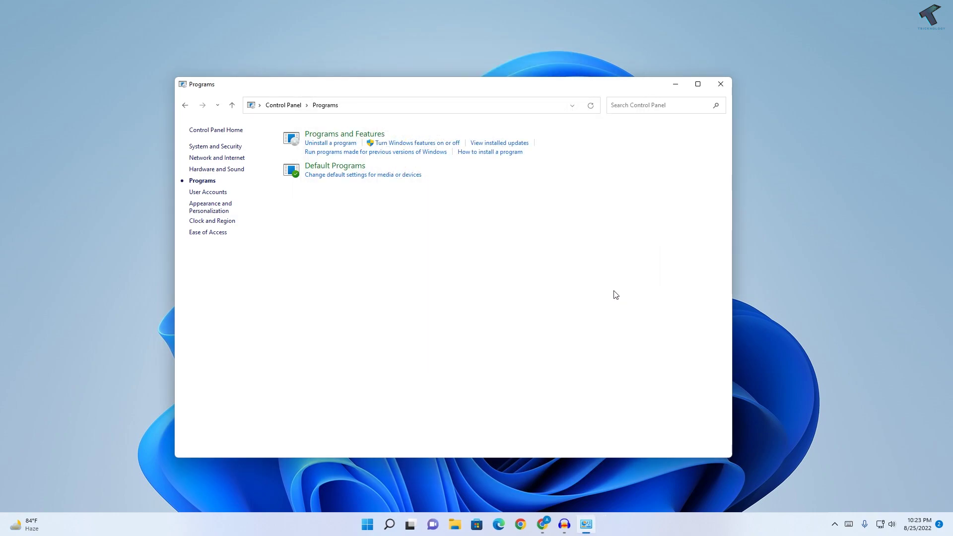
click(717, 87)
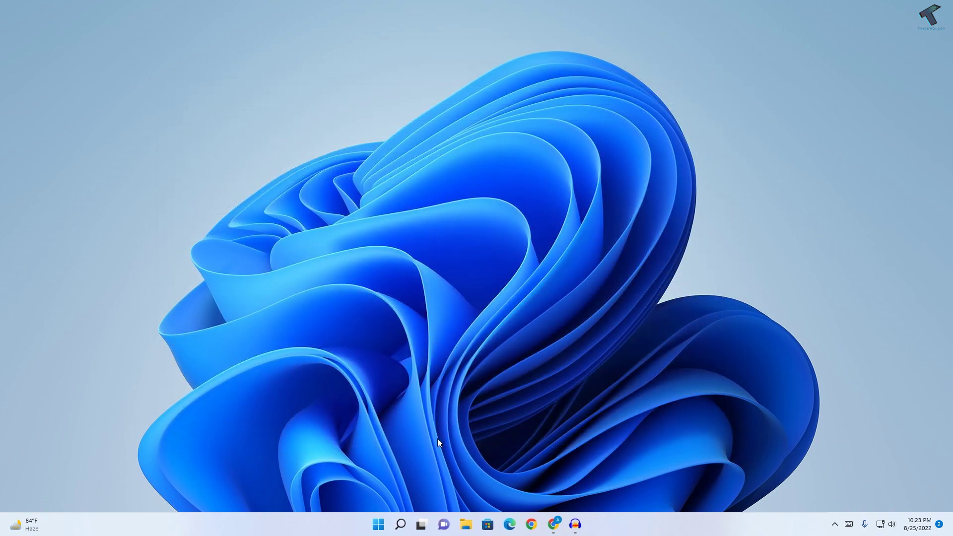
Step: Open Settings from the Start right-click menu and go to Time & language
right_click(378, 524)
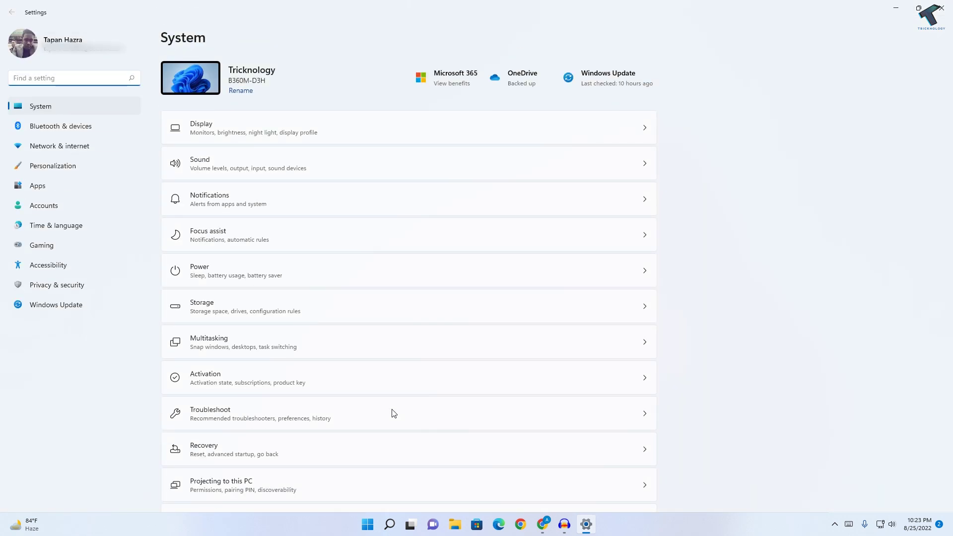
click(74, 230)
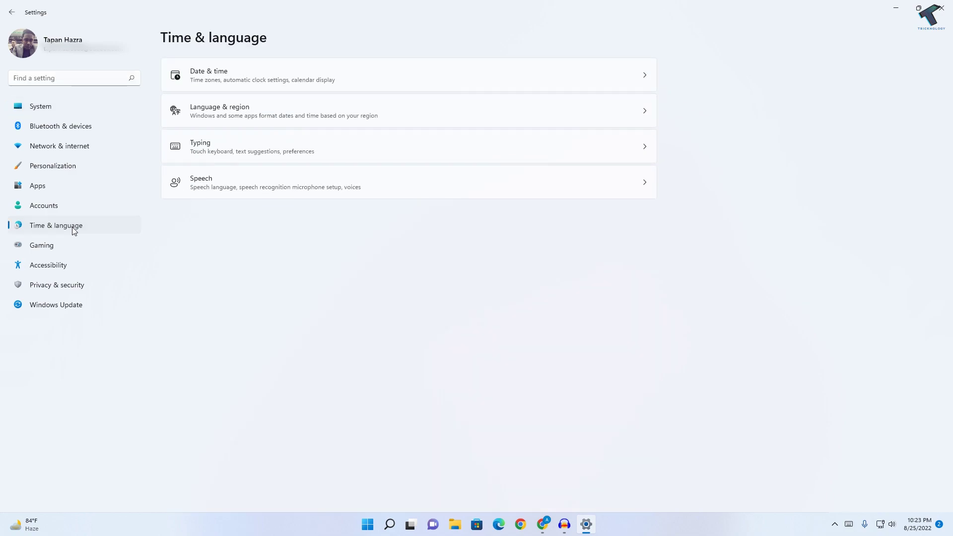
Step: Open Language & region, keep English (United States) as display language, and cancel adding a language
click(249, 117)
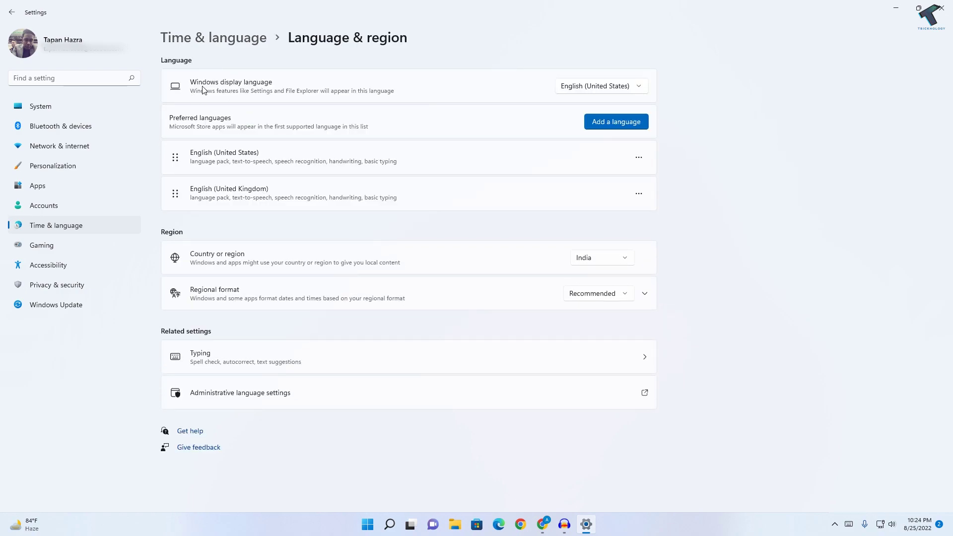
click(587, 87)
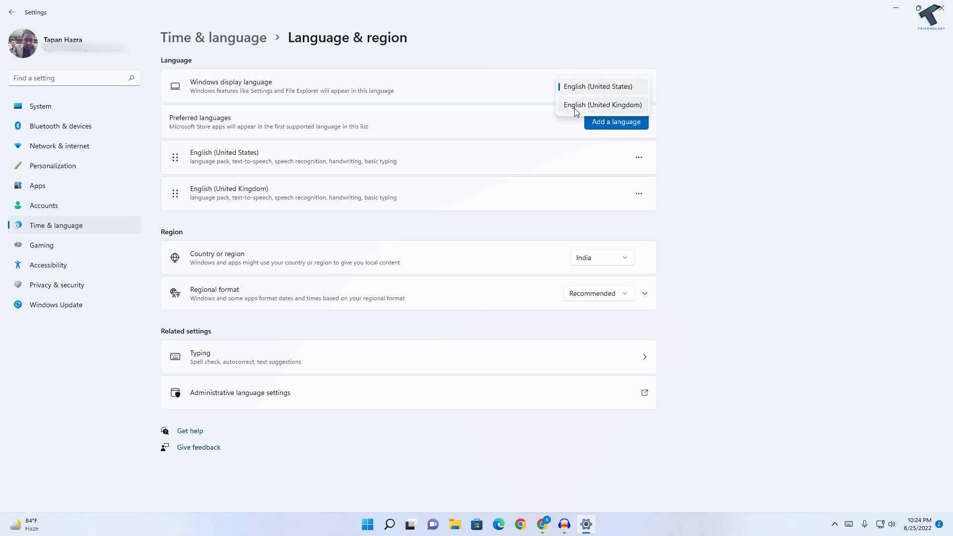
click(615, 90)
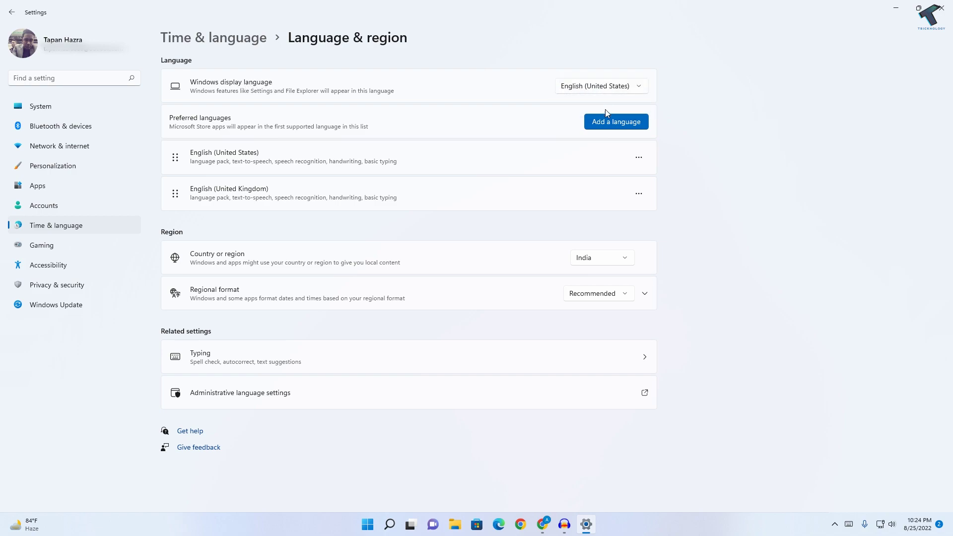
click(629, 130)
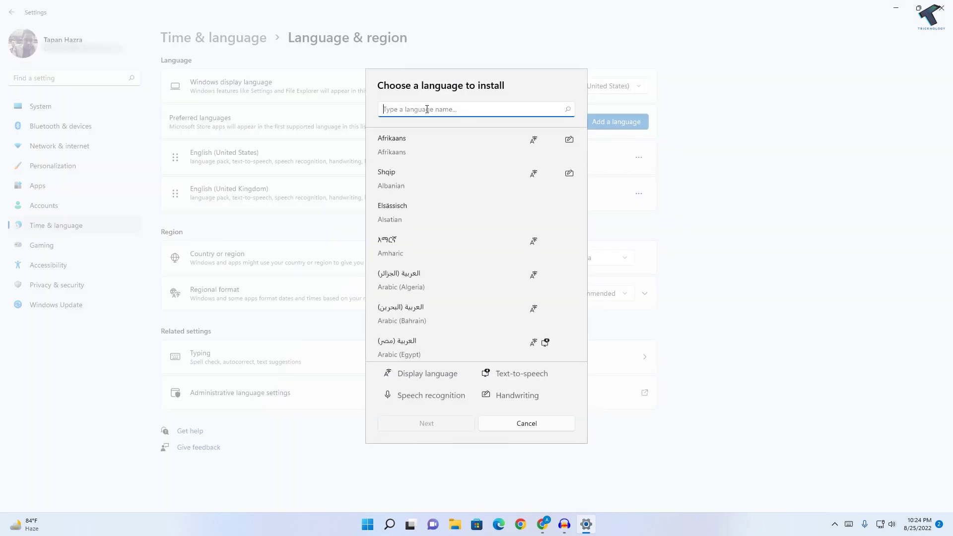
scroll(546, 298, down, 3)
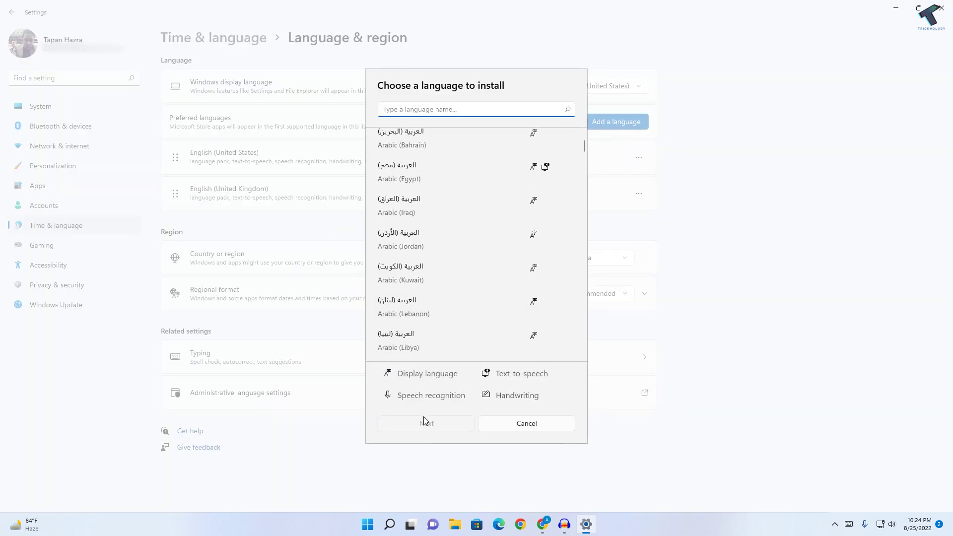
click(520, 422)
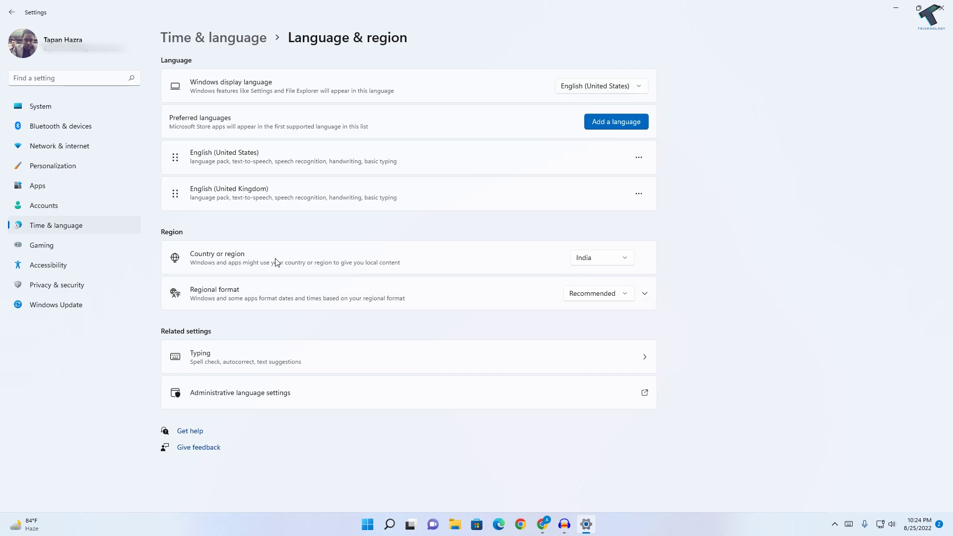
Step: Set Country or region to United States
click(600, 259)
scroll(623, 334, down, 5)
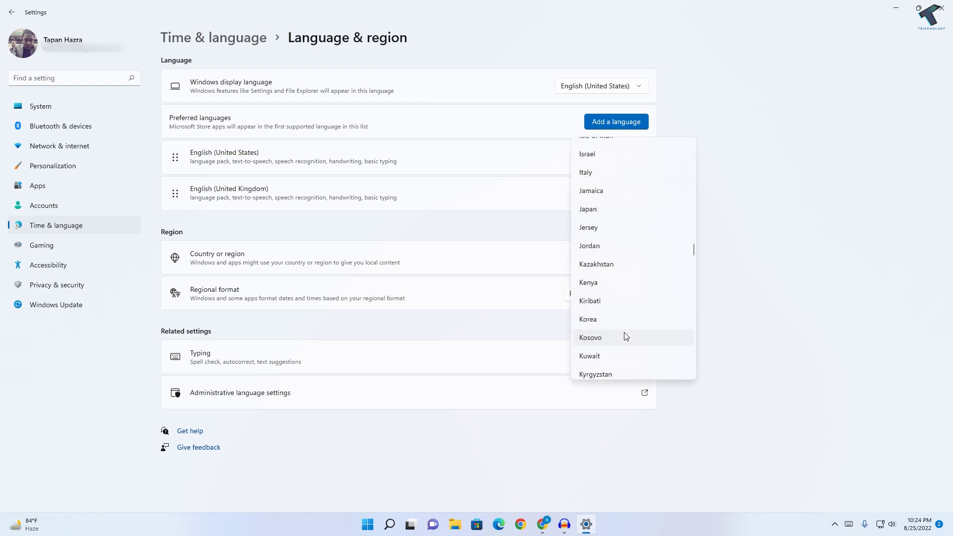
scroll(620, 353, down, 6)
scroll(620, 354, down, 5)
scroll(621, 353, down, 5)
scroll(620, 353, down, 5)
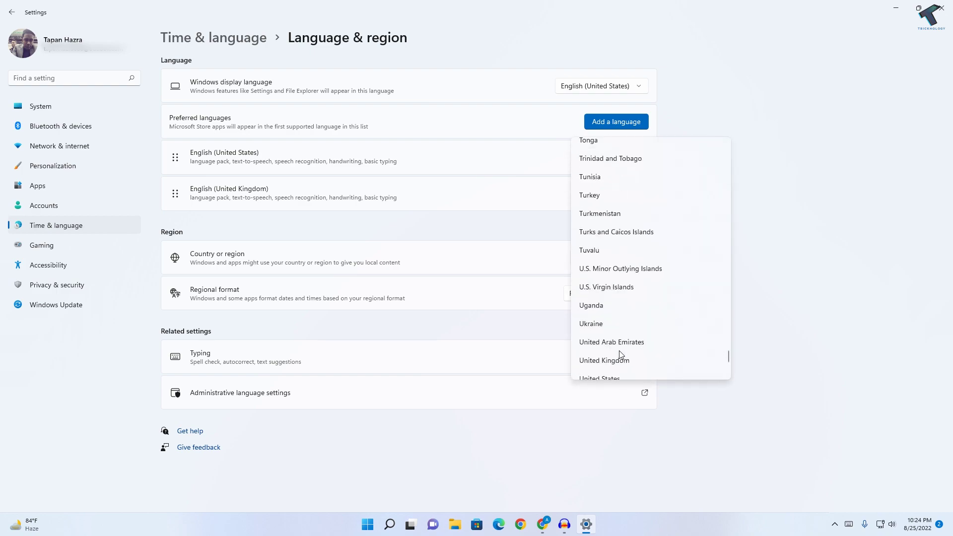
scroll(620, 354, down, 3)
click(634, 198)
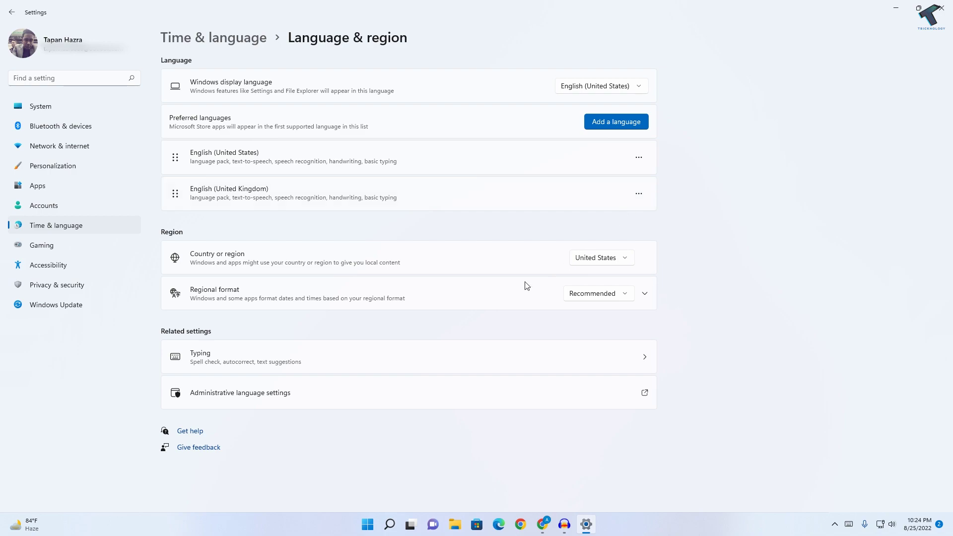
Step: Set Regional format to English (United States) and close Settings
click(595, 293)
scroll(595, 297, down, 1)
scroll(688, 313, down, 7)
drag(695, 269, 695, 400)
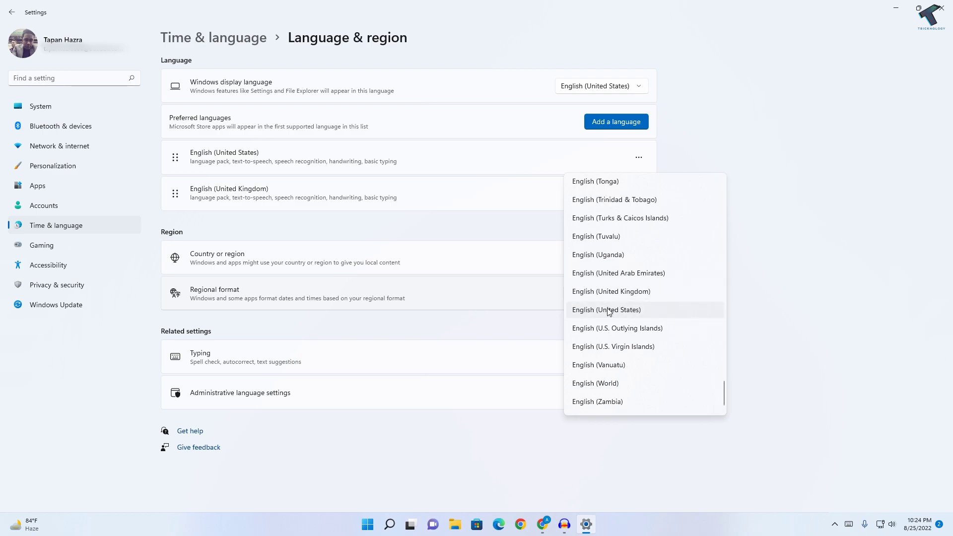
click(608, 310)
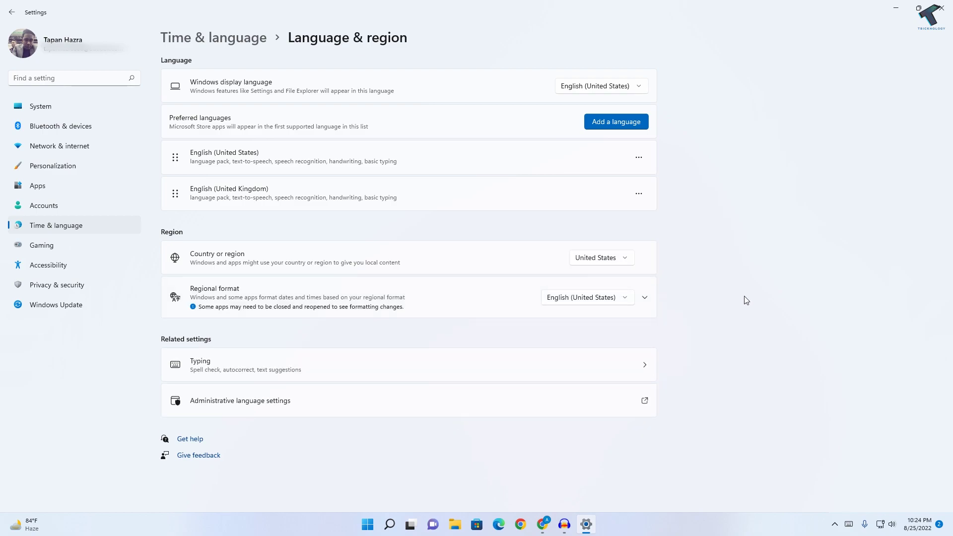
click(939, 10)
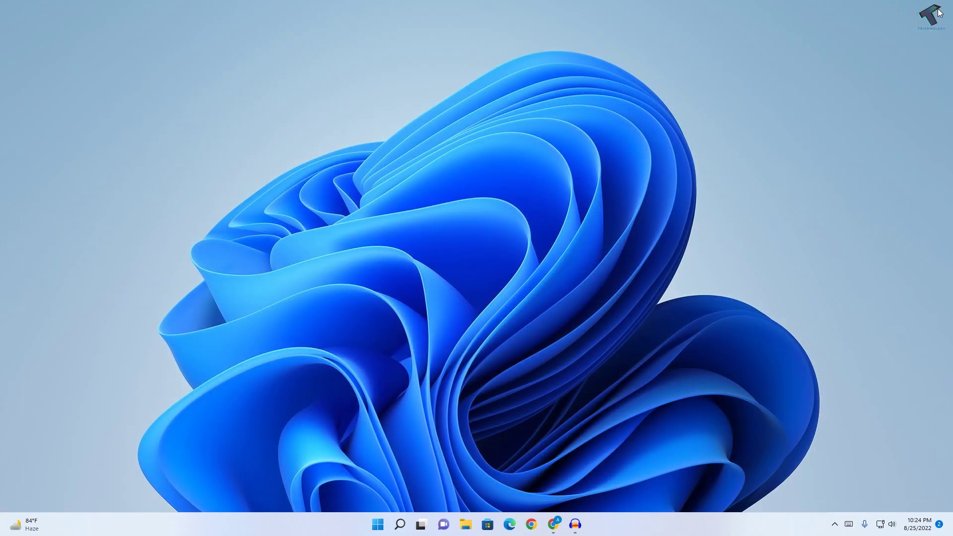
Step: Confirm CPU virtualization is enabled in Task Manager's Performance tab, then restart Windows
right_click(378, 518)
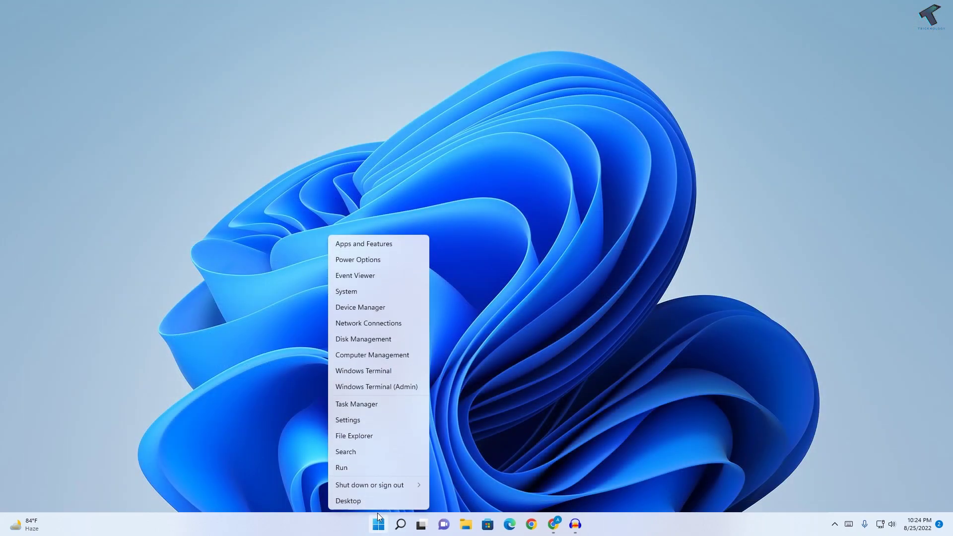
click(367, 404)
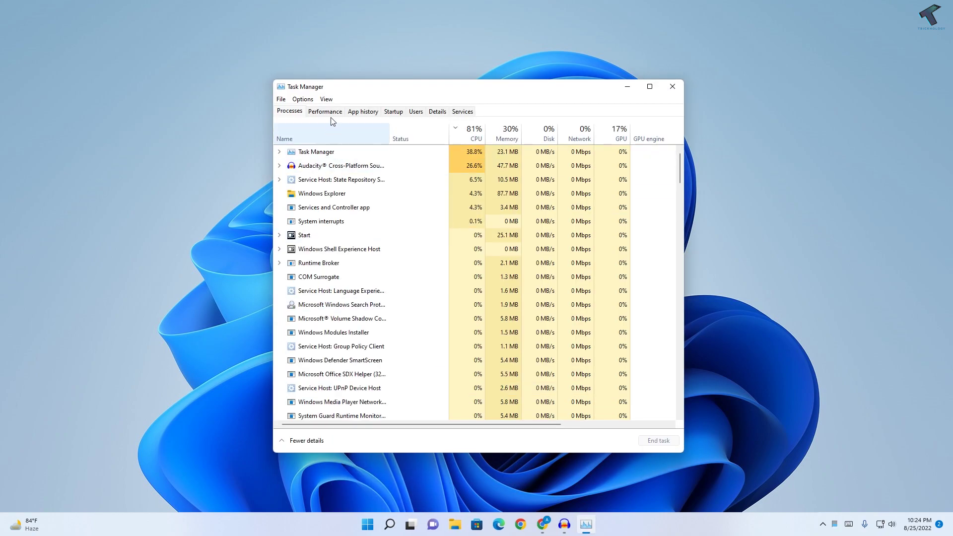
click(330, 113)
click(313, 141)
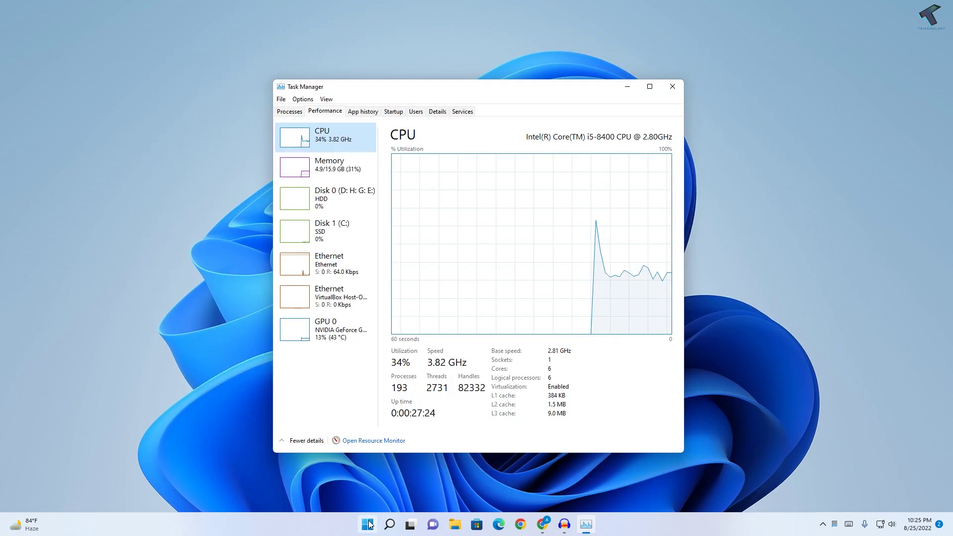
click(367, 523)
click(599, 490)
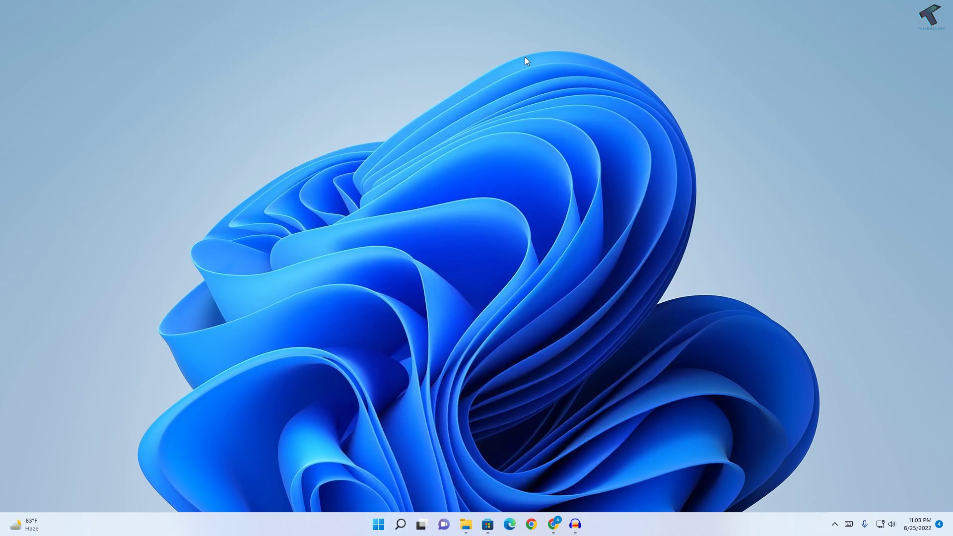
Step: Open the Windows Subsystem for Android listing in Microsoft Store and launch it
click(553, 523)
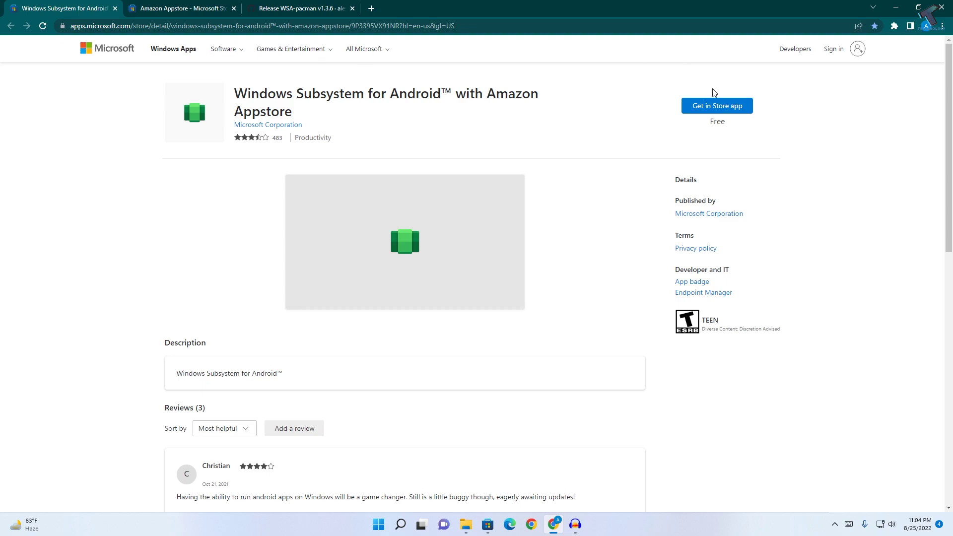
click(721, 114)
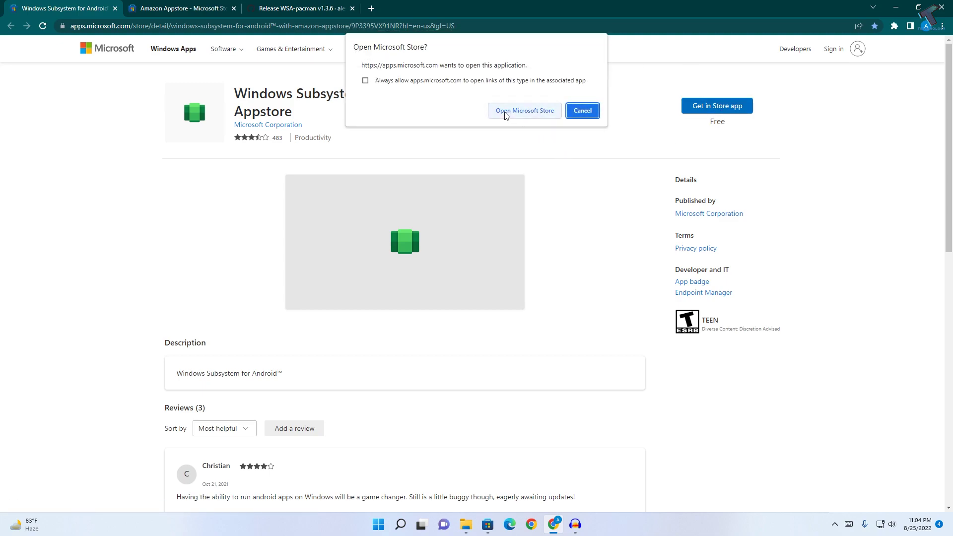
click(526, 114)
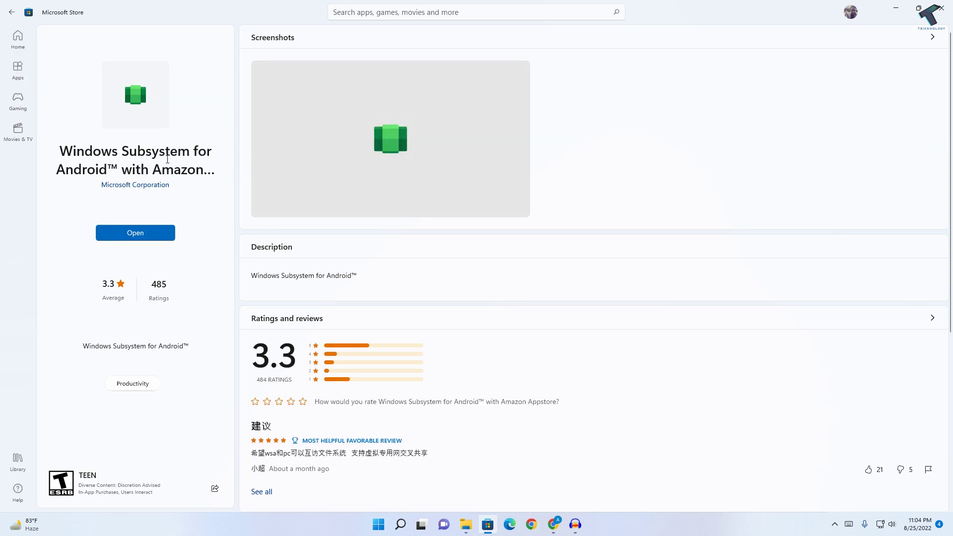
click(154, 235)
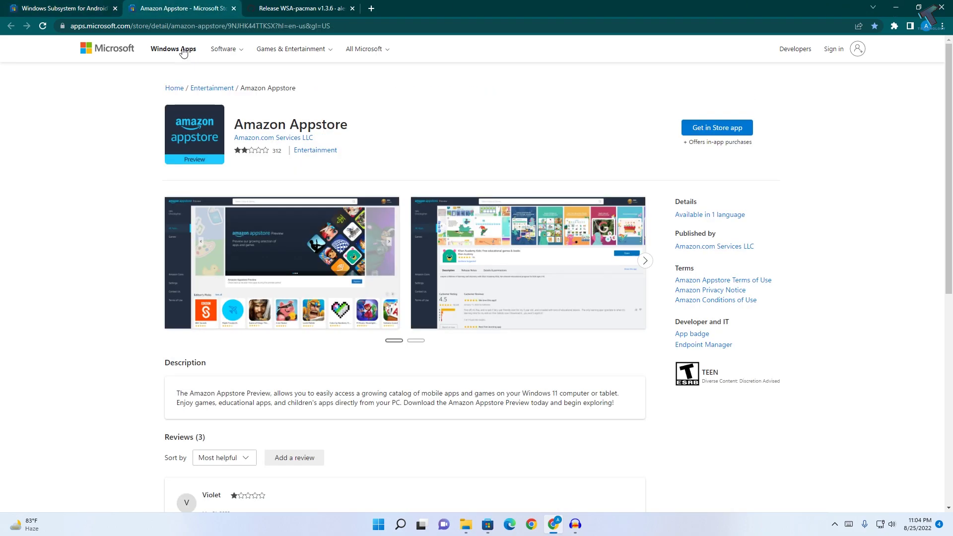
Step: Bring up the Amazon Appstore listing in Microsoft Store, see it installed, and minimize the Store
click(705, 130)
click(535, 113)
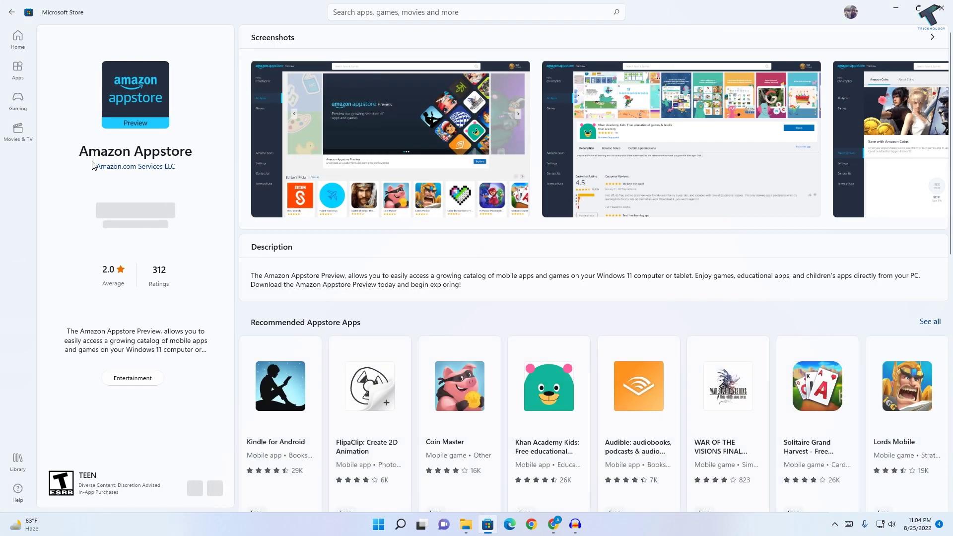
click(895, 14)
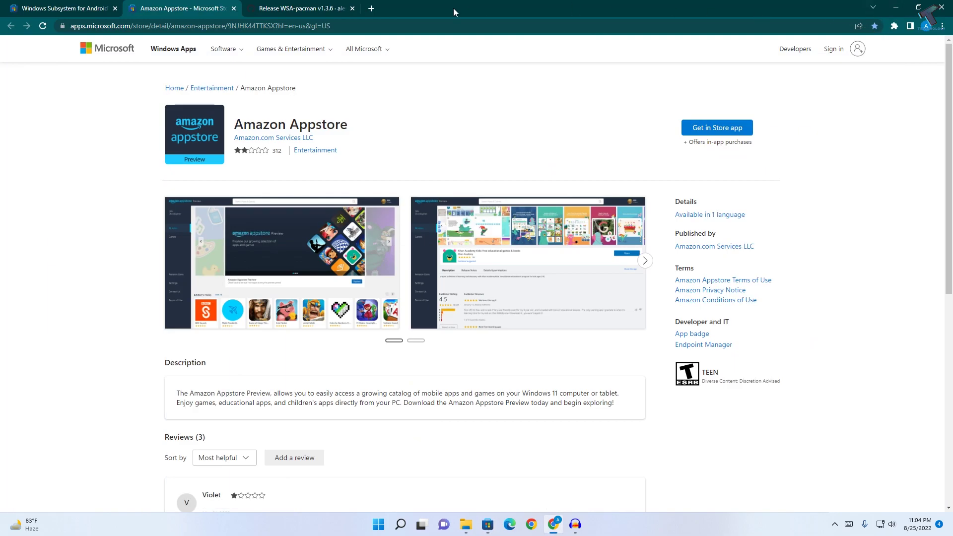
click(305, 10)
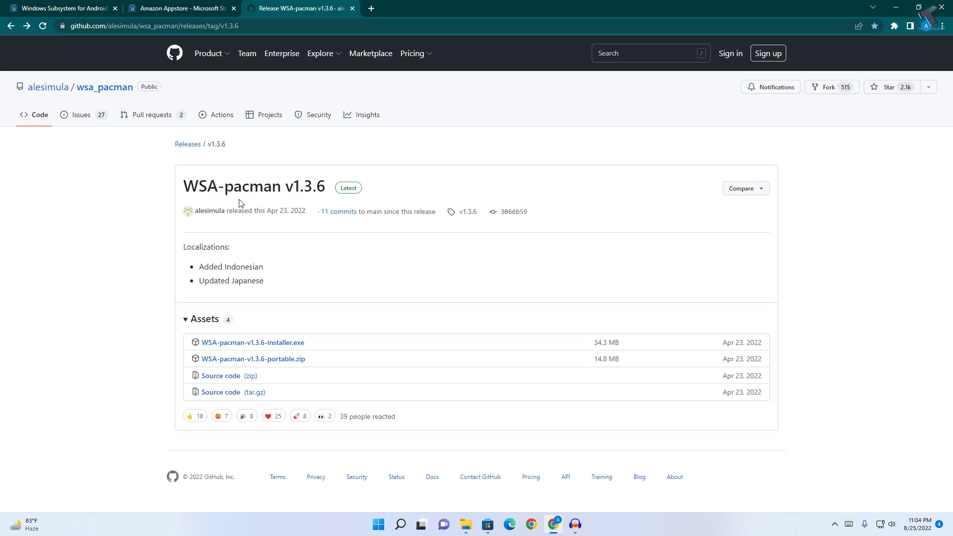
Step: Download WSA-pacman-v1.3.6-installer.exe from the GitHub release and open it
click(284, 348)
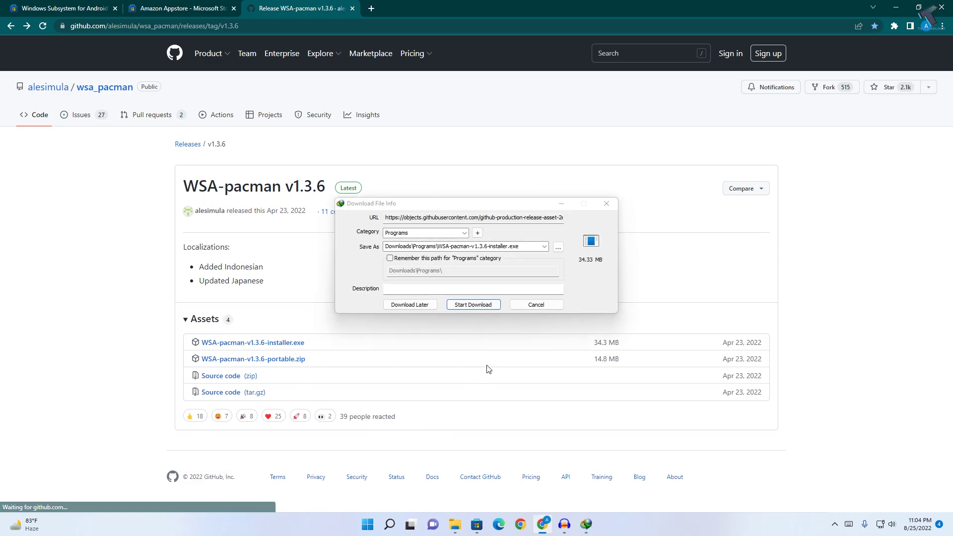
click(472, 304)
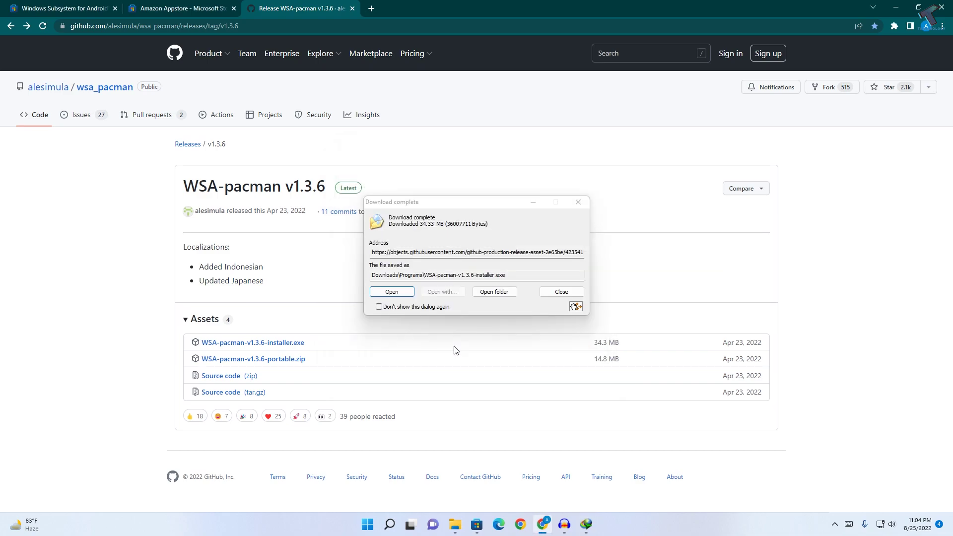
click(391, 290)
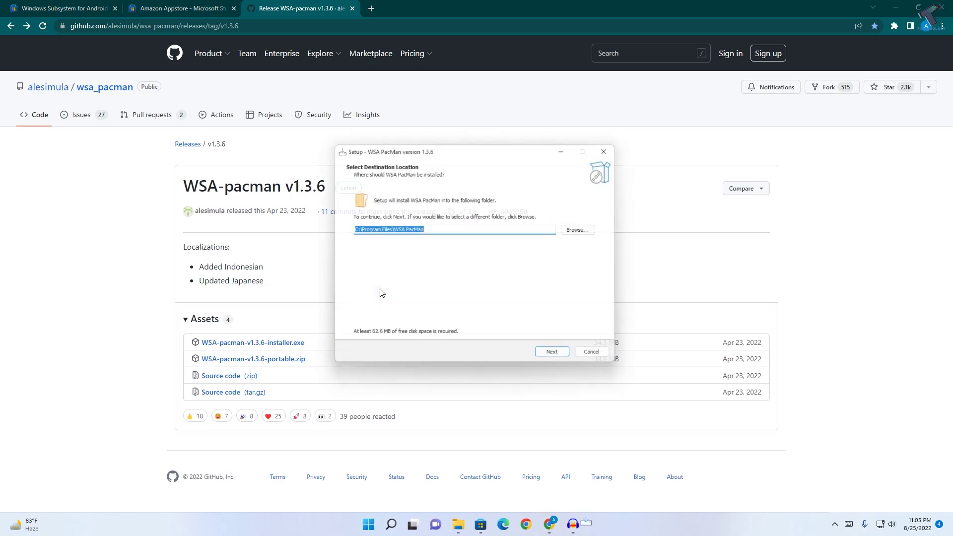
Step: Install WSA PacMan with default folders and .apk/.xapk associations, then restart the PC
click(569, 361)
click(570, 361)
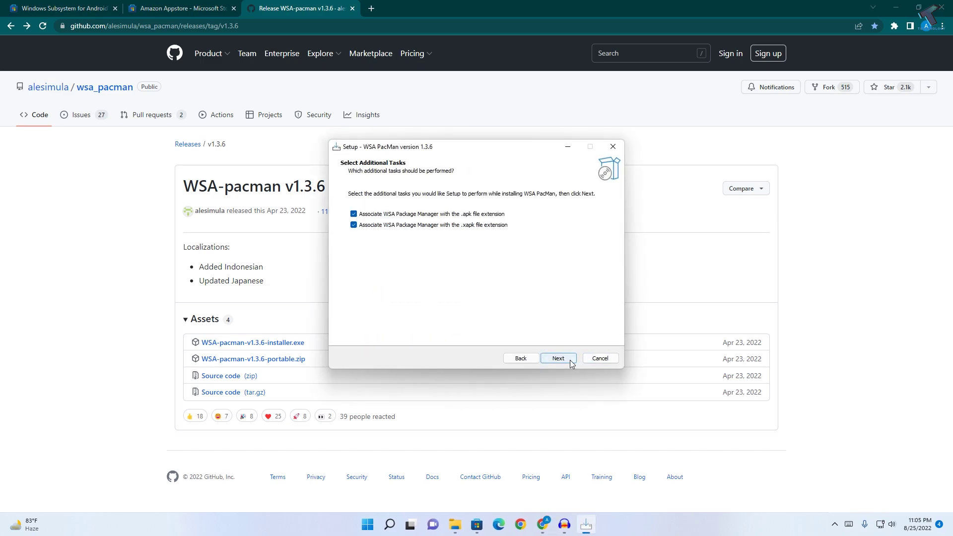
click(570, 361)
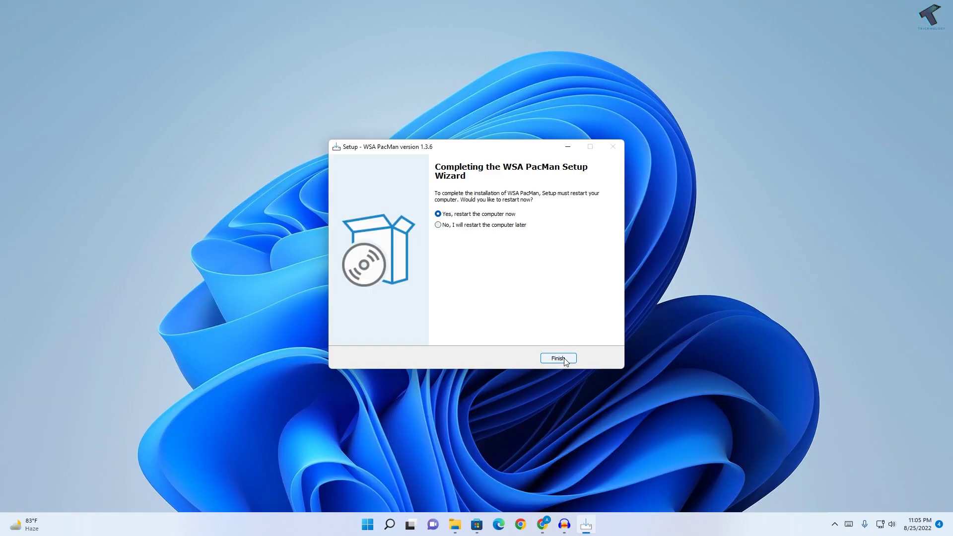
click(566, 360)
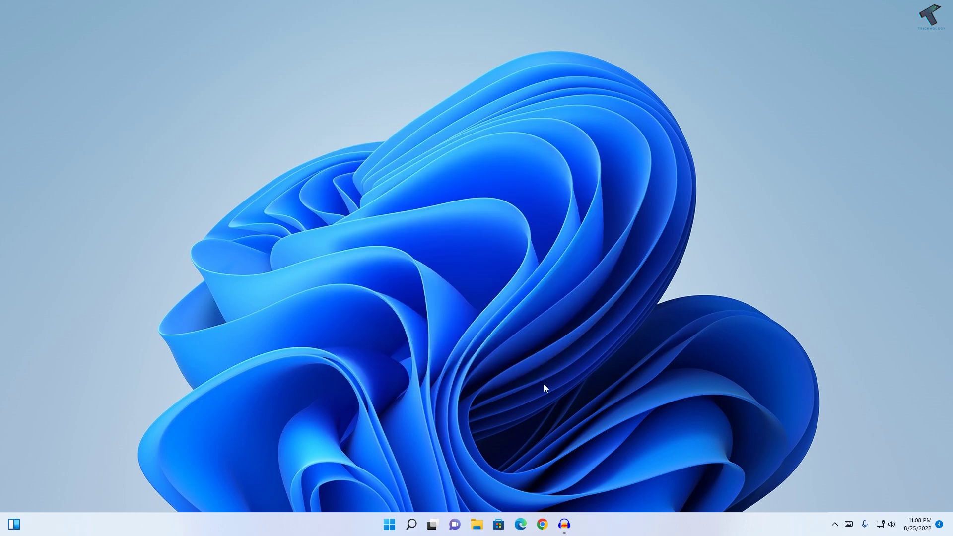
Step: Find Windows Subsystem for Android Settings via a Start search for 'sub' and enable Developer mode
click(390, 524)
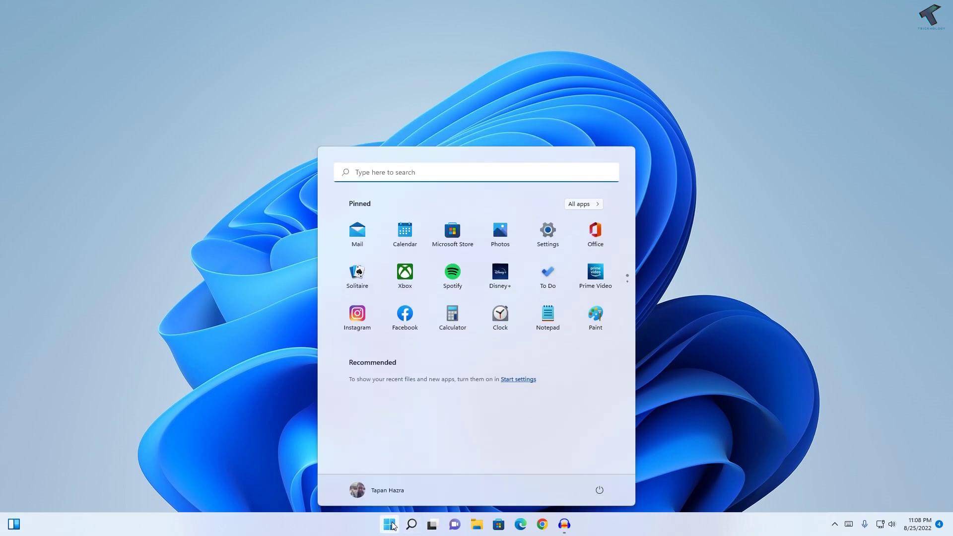
text(sub)
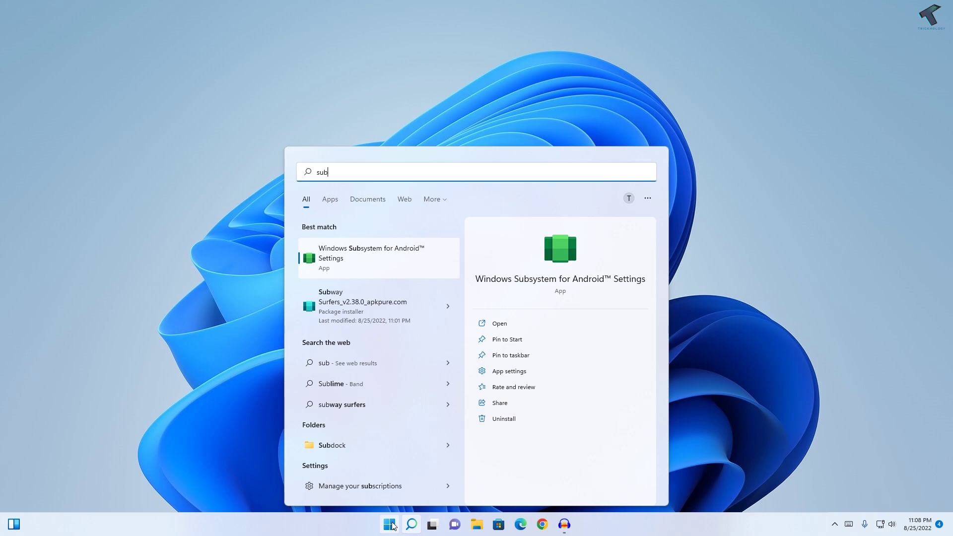
click(387, 258)
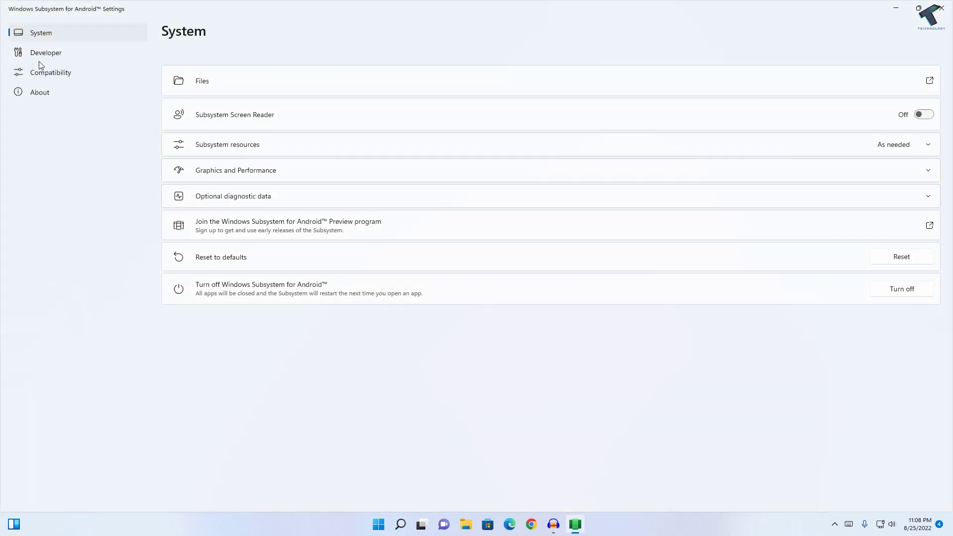
click(45, 53)
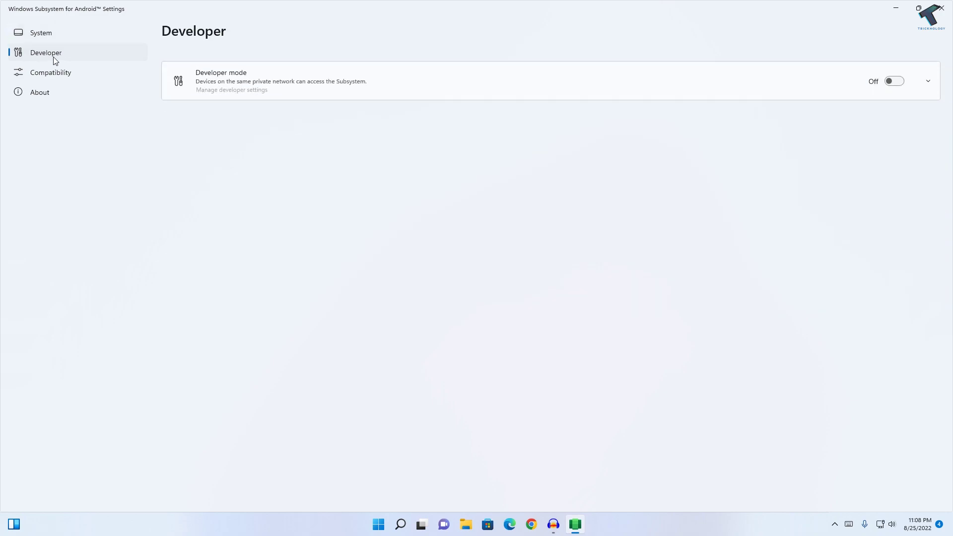
click(891, 83)
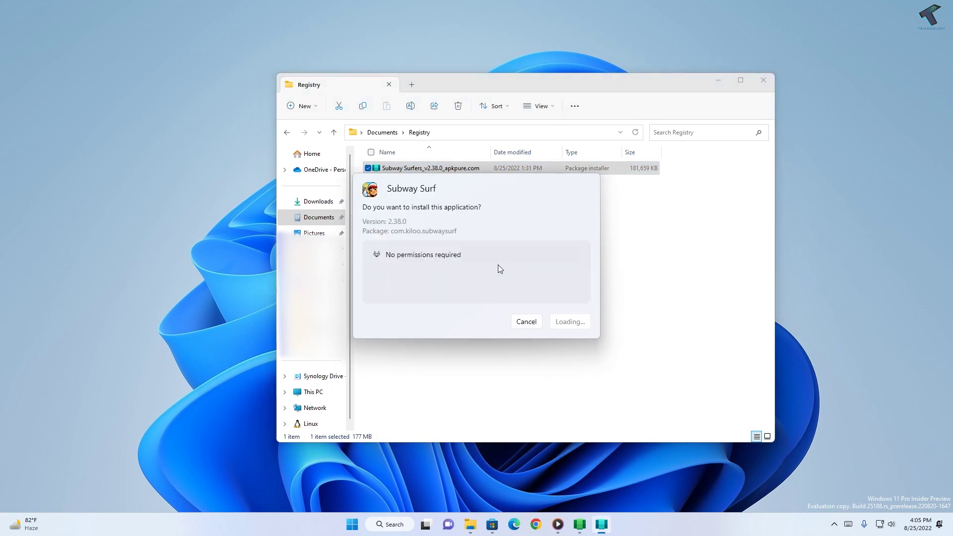
Step: Install the Subway Surf APK through WSA PacMan, open it, and move its window left
click(576, 321)
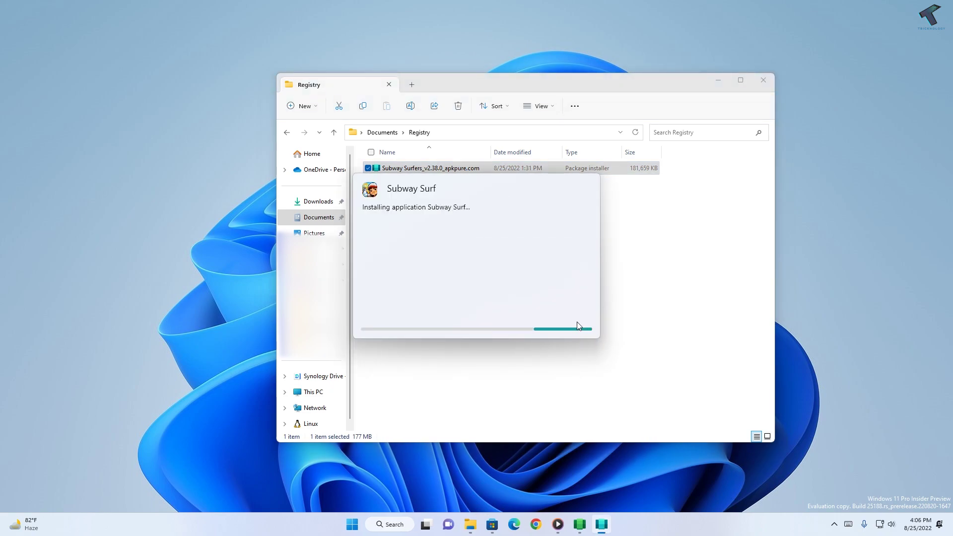
click(583, 320)
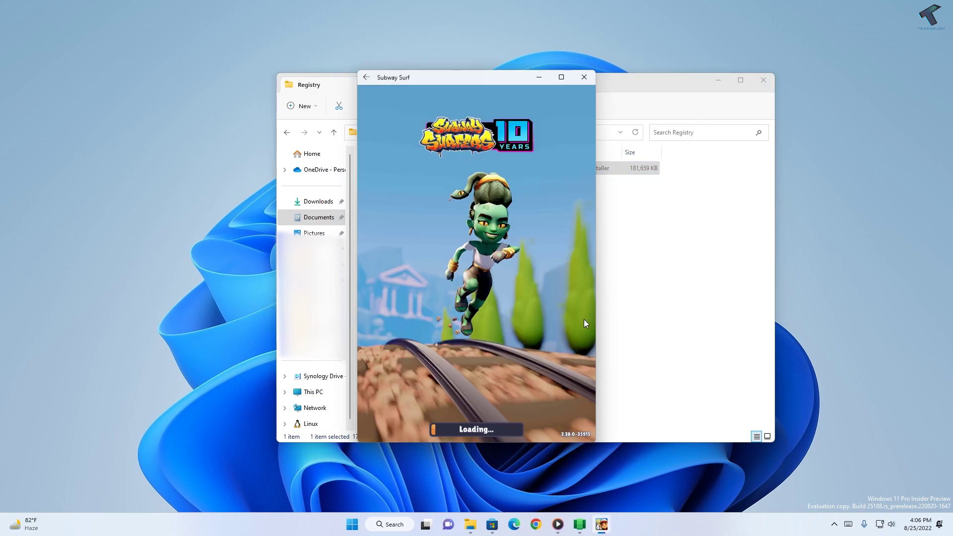
drag(487, 81, 409, 84)
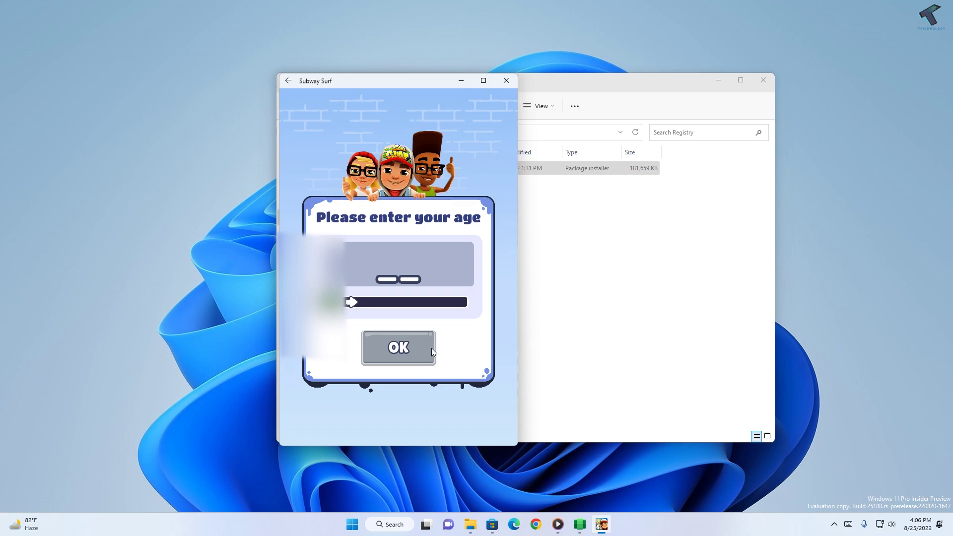
Step: Confirm the player's age, decline the personalised ad offer, and start a run
click(427, 304)
click(396, 343)
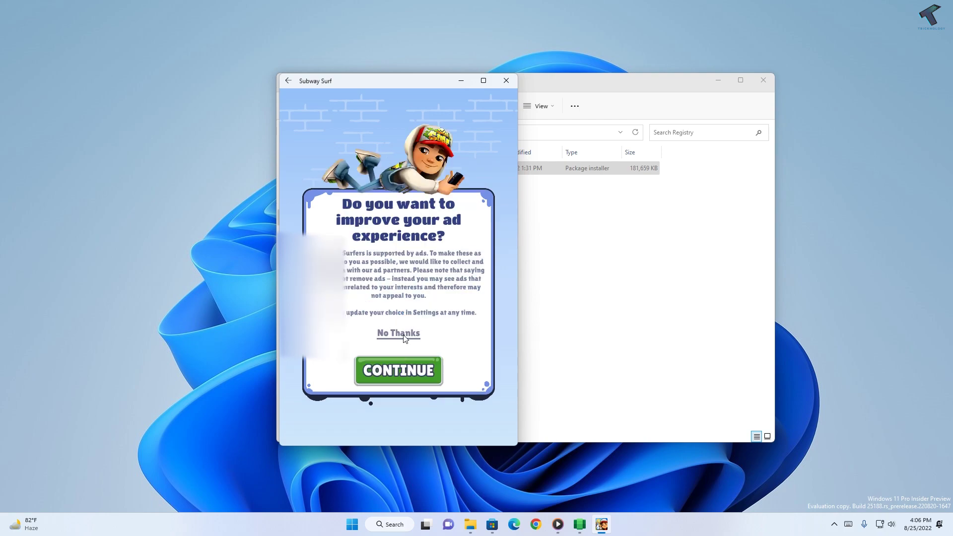
click(404, 333)
click(427, 373)
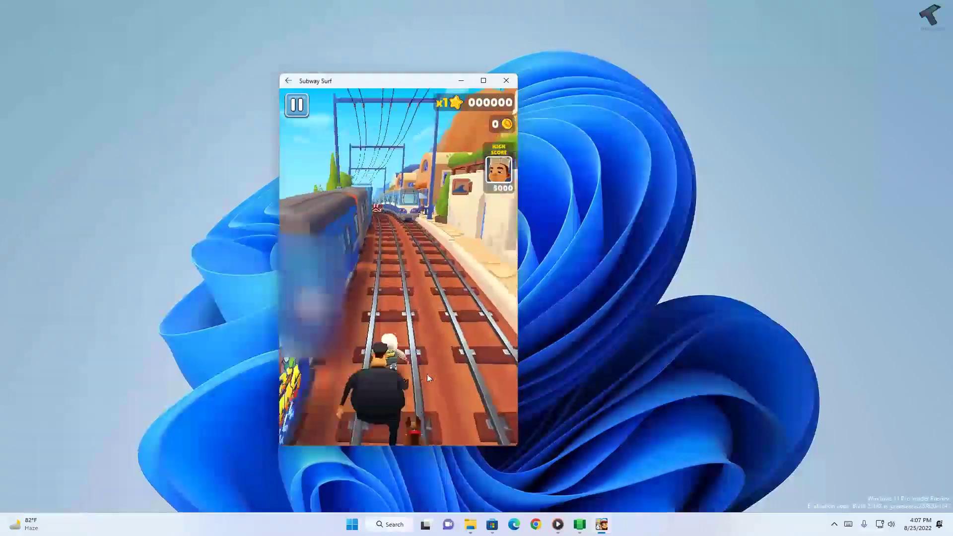